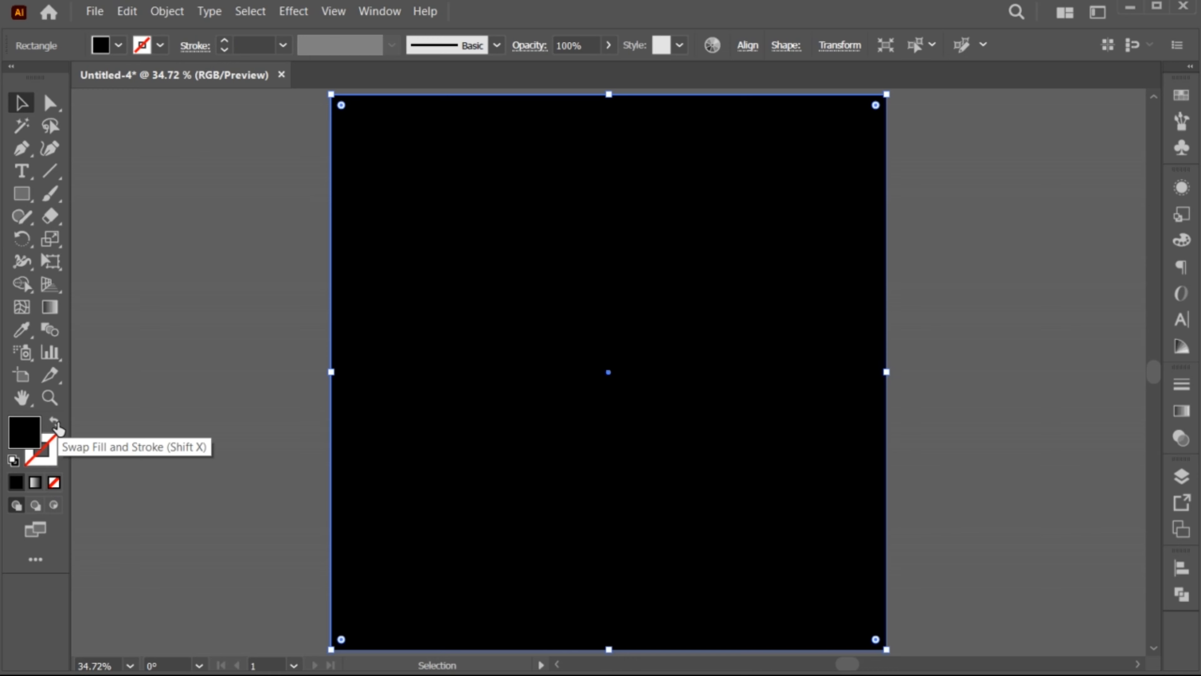
Fill the black square with the dark teal sampled from the small swatch above the artboard
key(z)
drag(630, 437, 614, 430)
key(space)
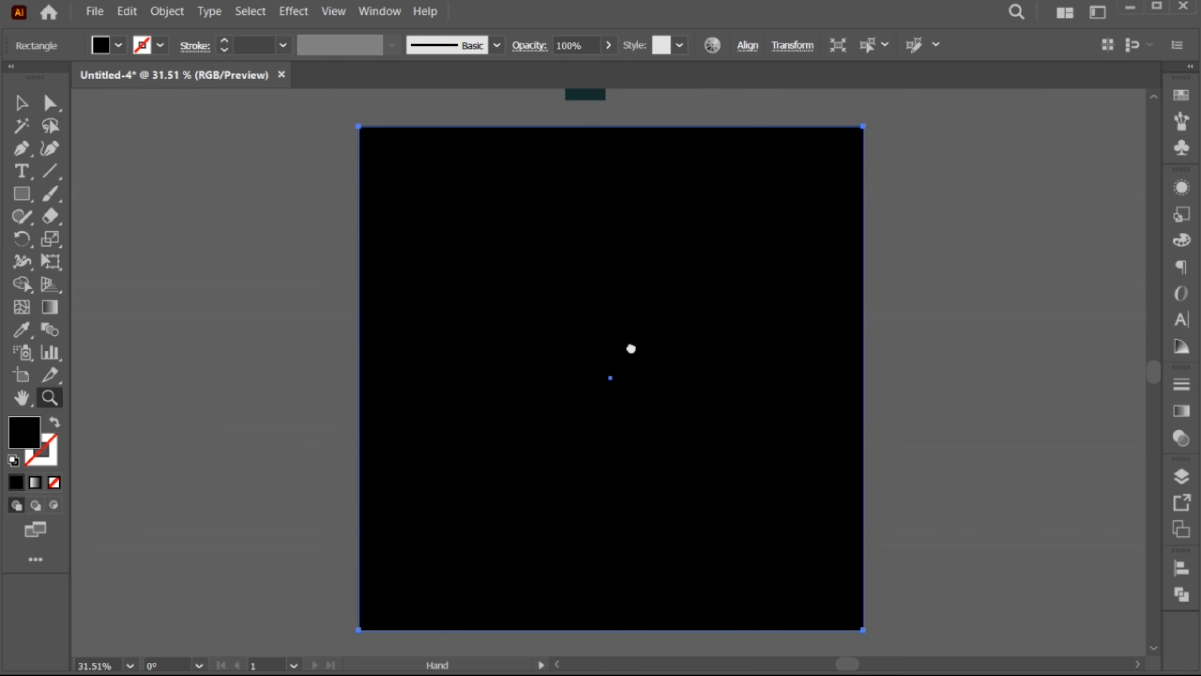
drag(630, 348, 632, 403)
key(v)
click(22, 330)
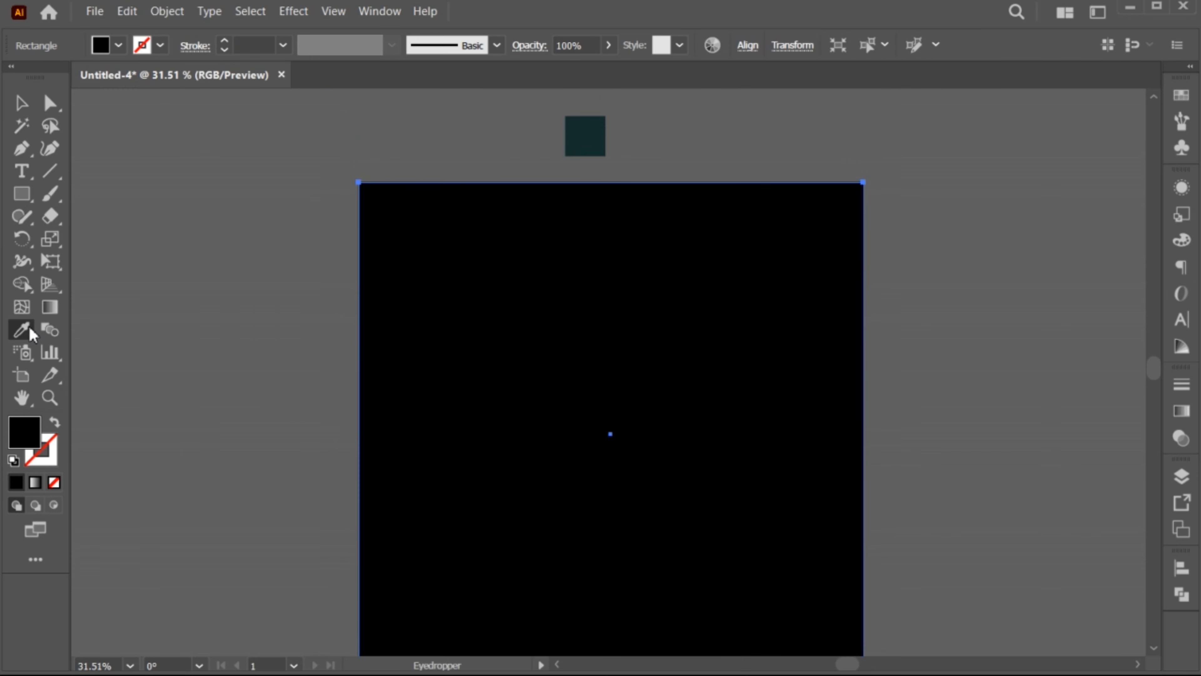
click(582, 128)
key(v)
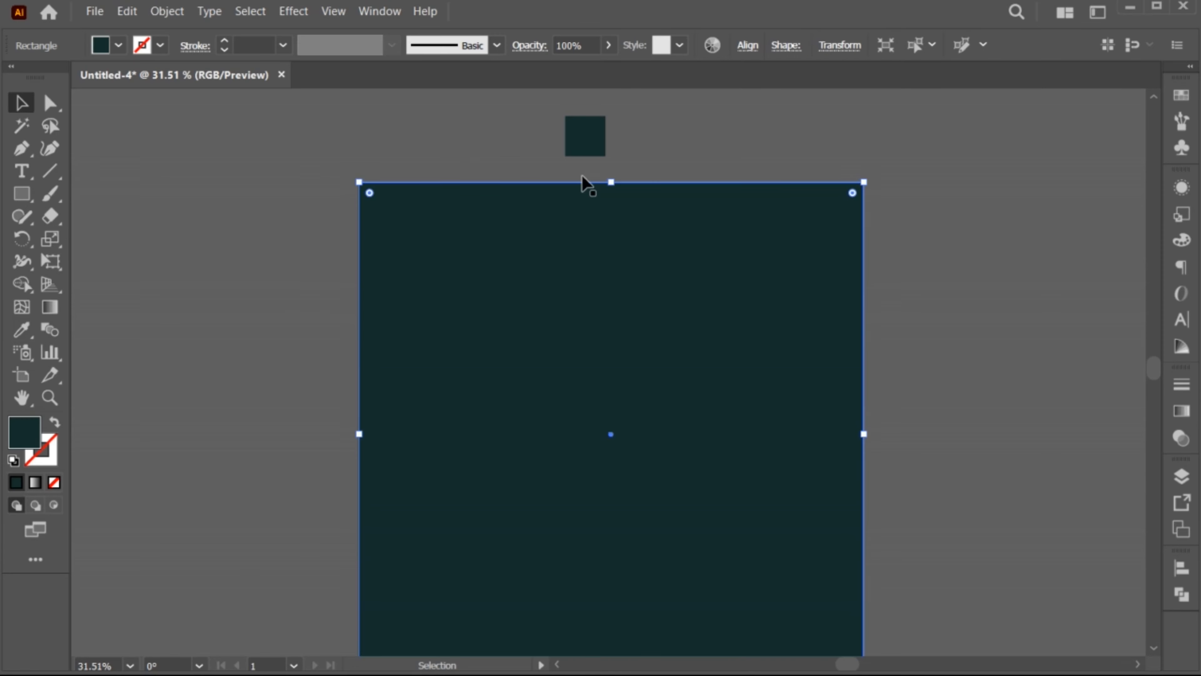
key(ctrl+0)
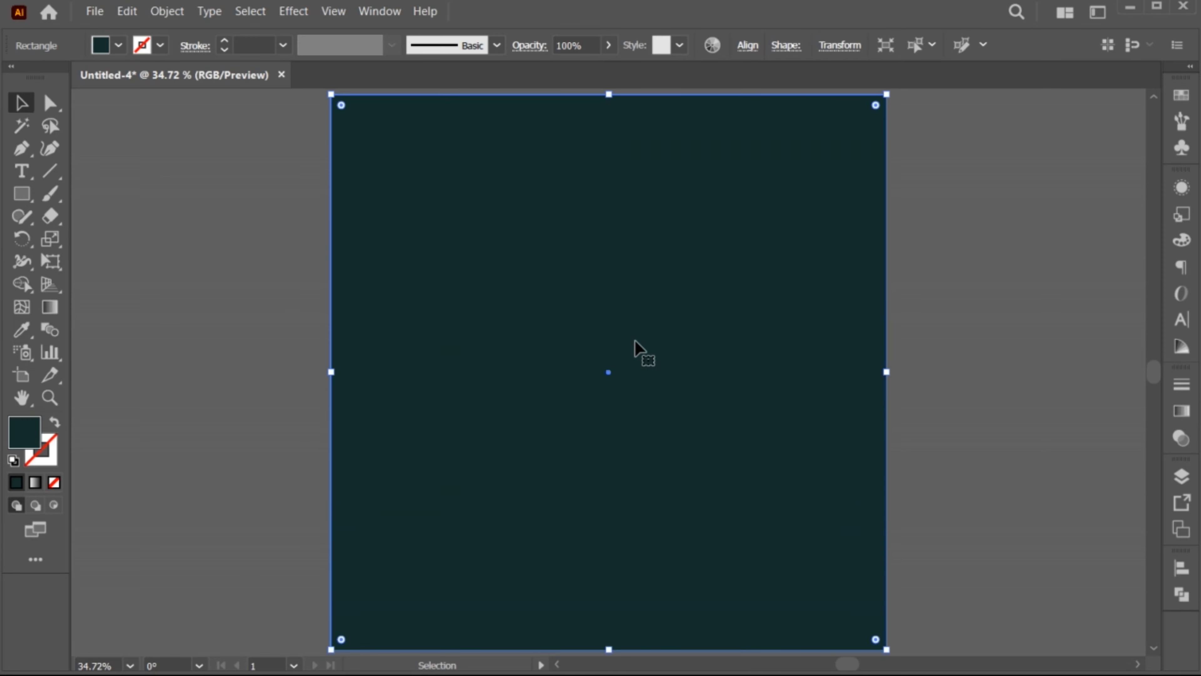
Start splitting the teal square into a grid of 20 rows and 20 columns, with the preview turned on
click(171, 13)
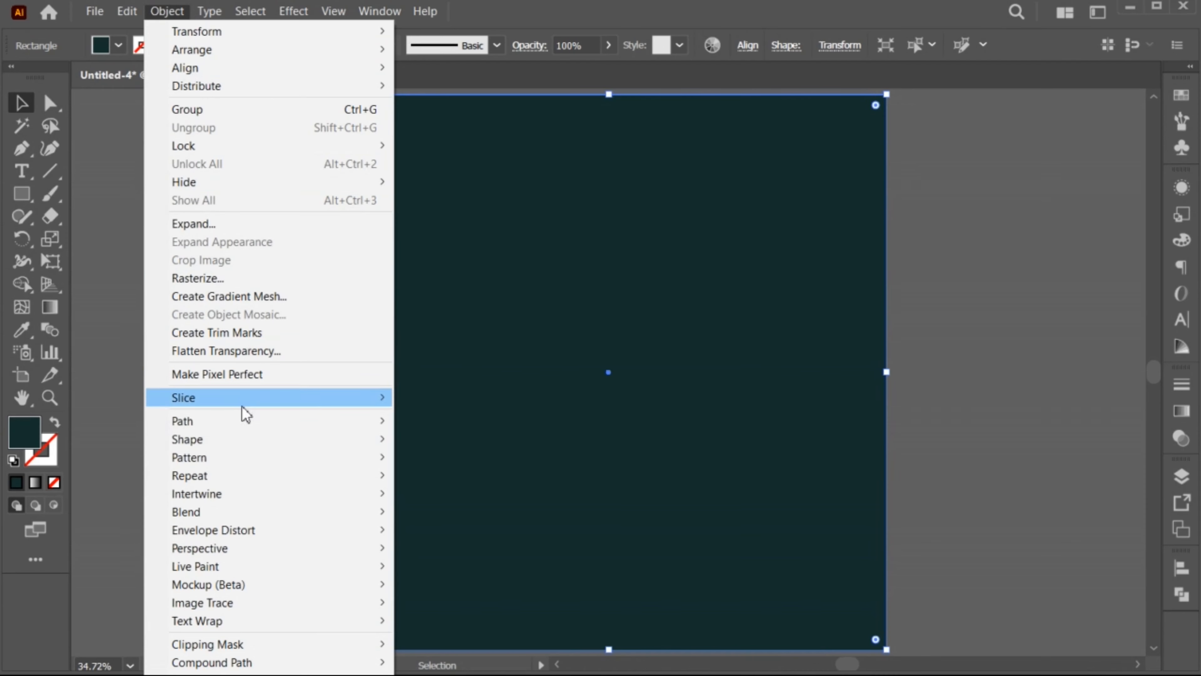
mouse_move(246, 421)
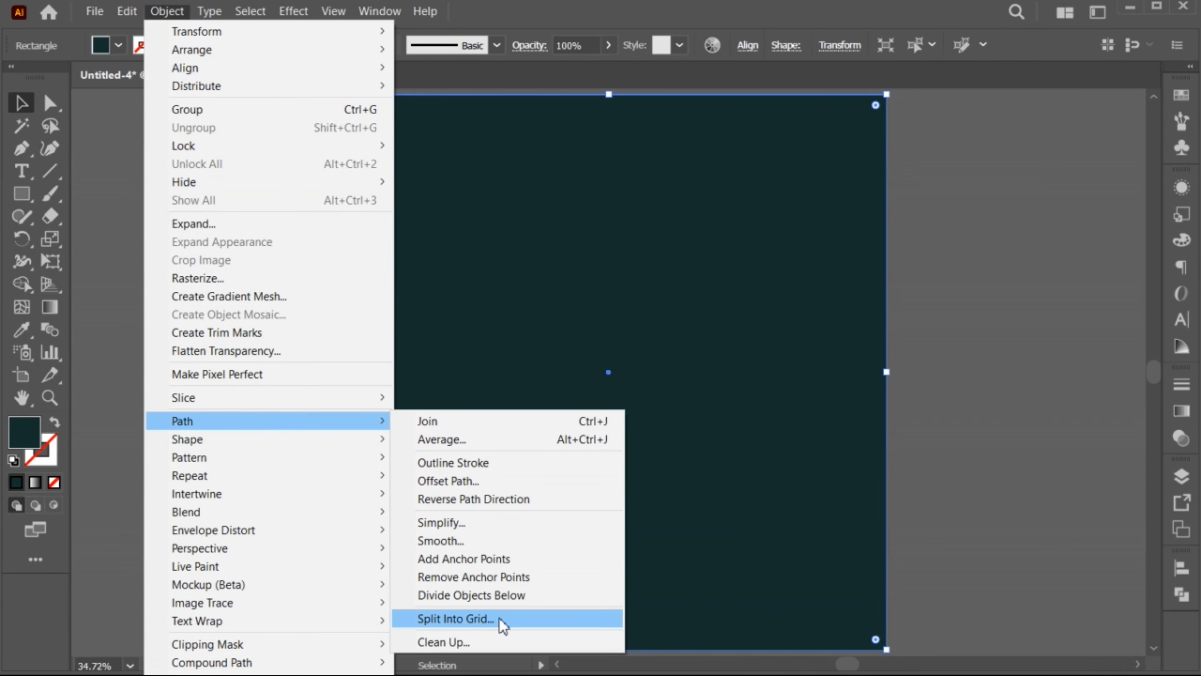
click(515, 622)
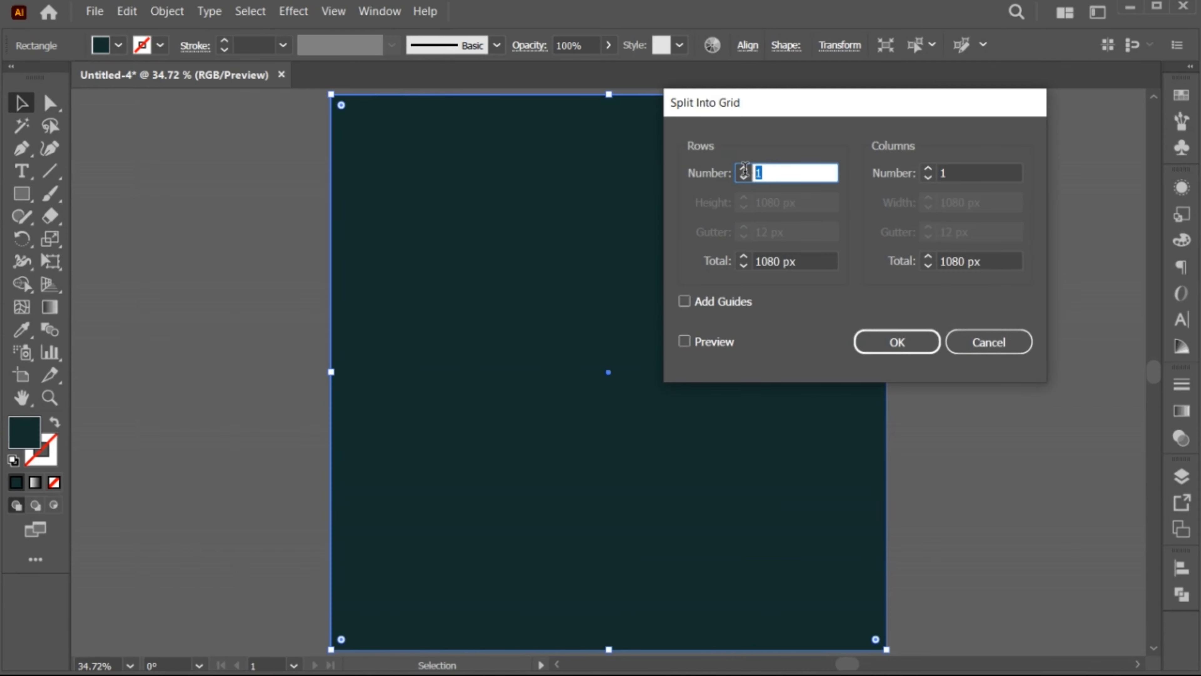
click(743, 169)
click(684, 343)
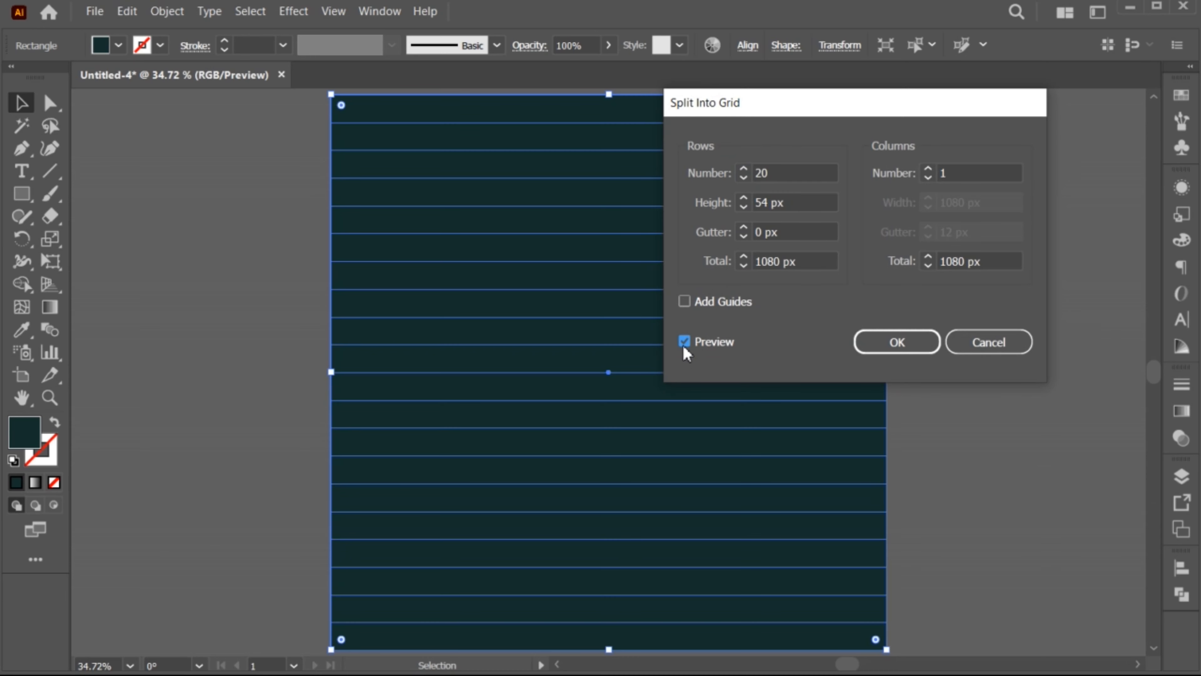
double_click(948, 172)
text(20)
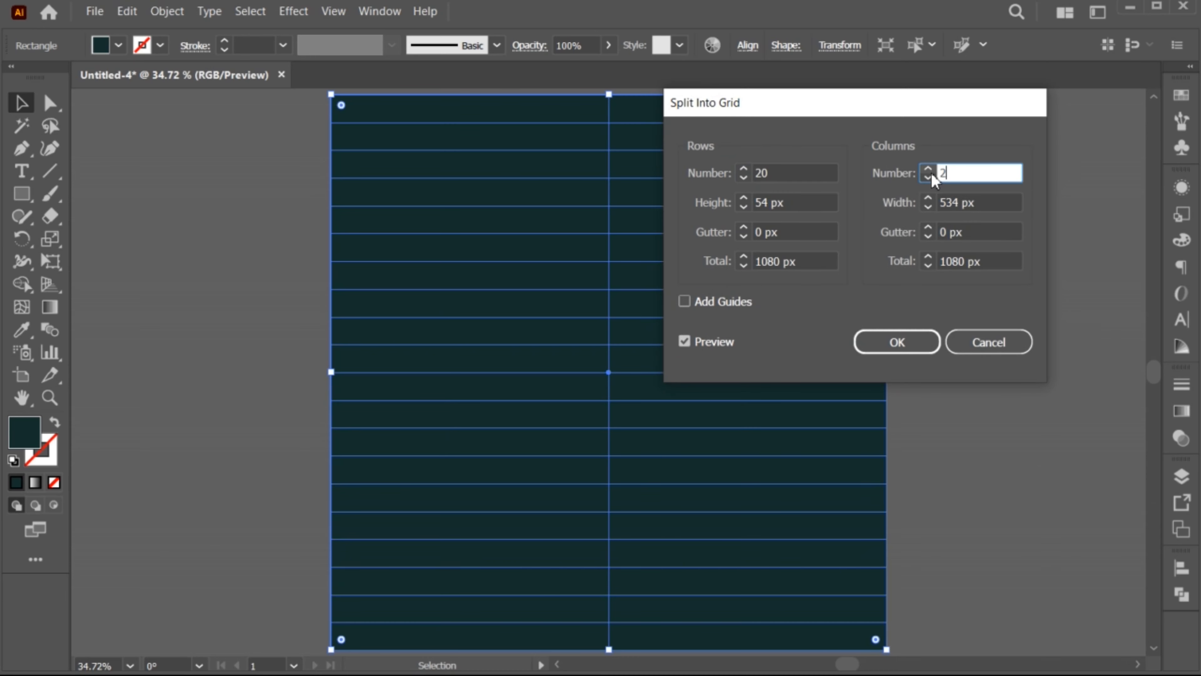
Set the row and column gutters to 20 px, include guides, and apply the grid split
double_click(772, 232)
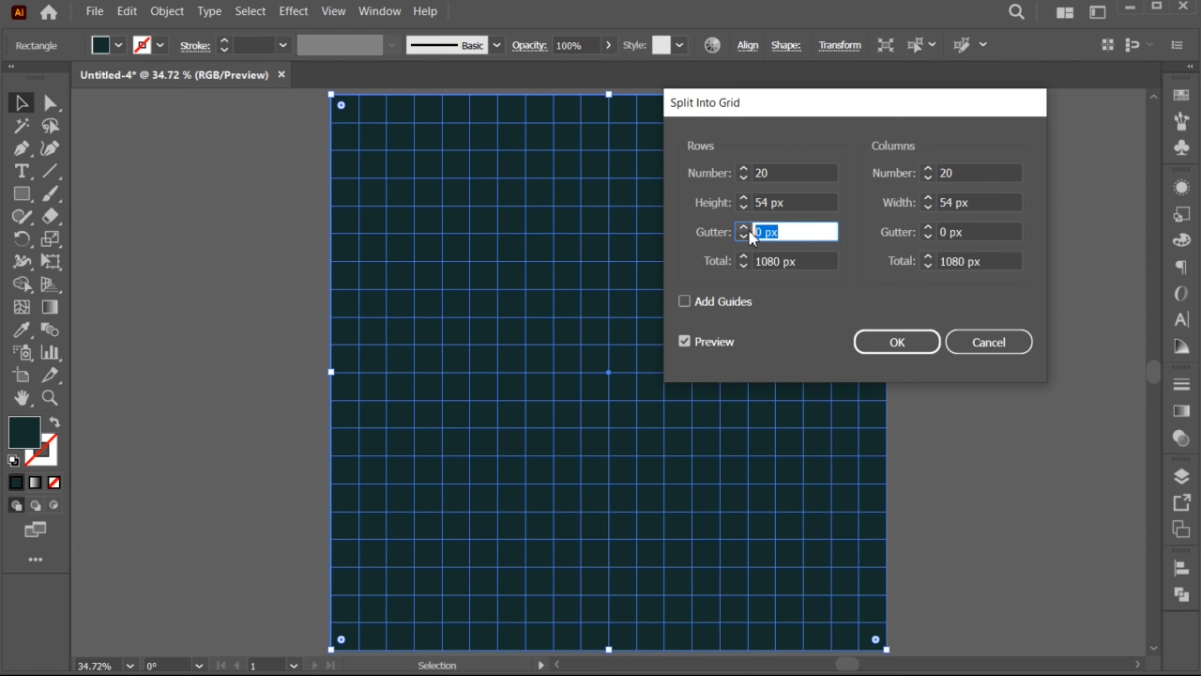
text(20)
double_click(964, 229)
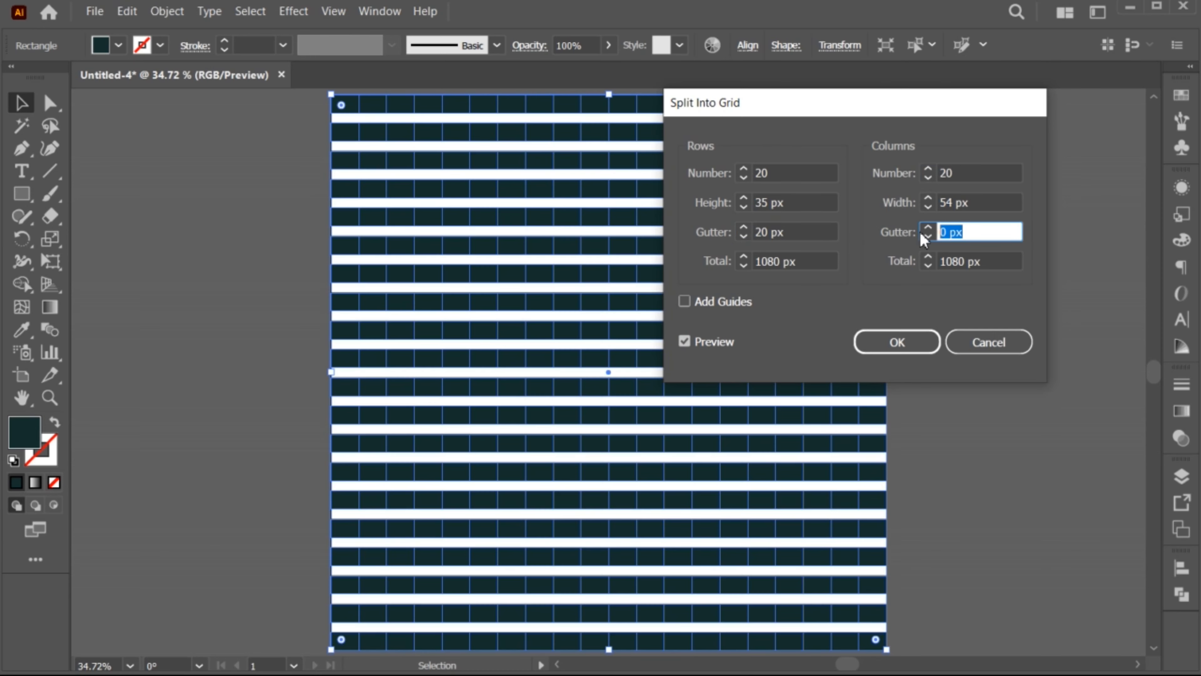
text(20)
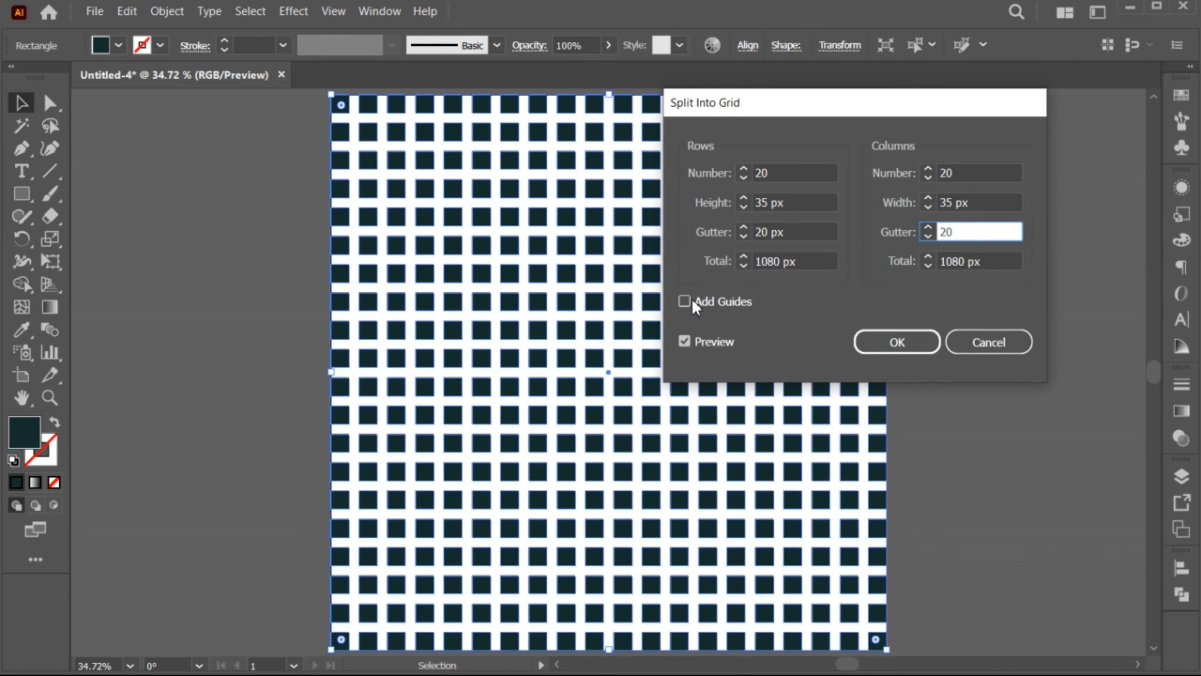
click(693, 303)
click(865, 342)
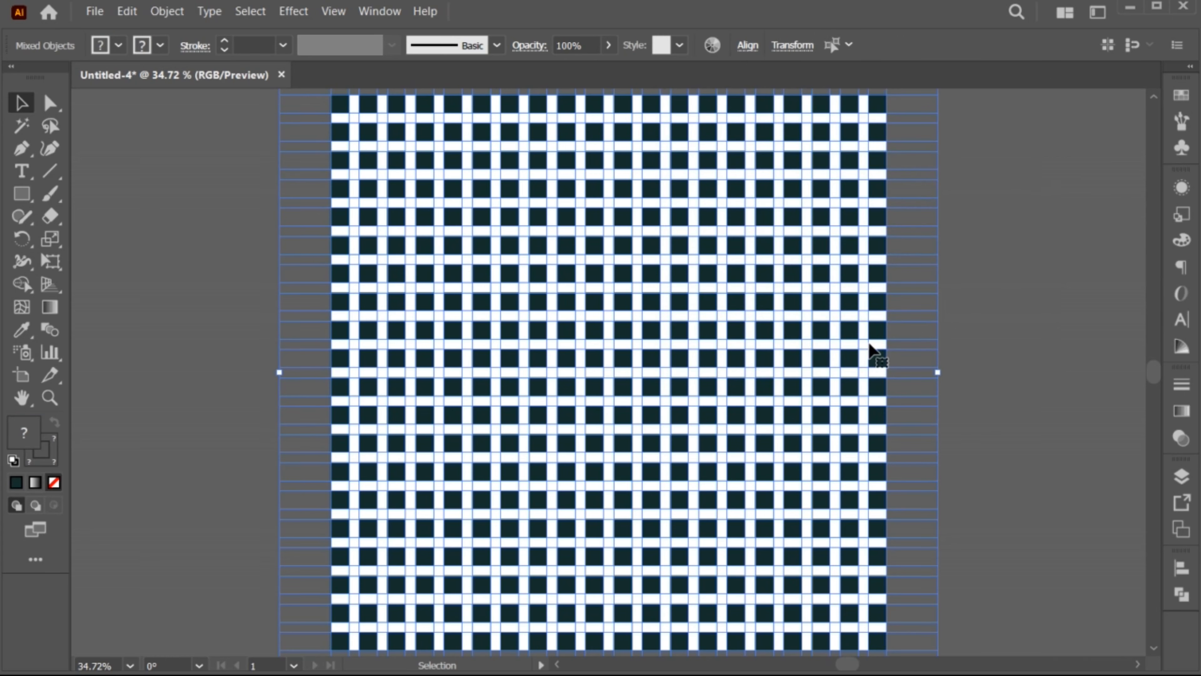
Activate the Shape Builder tool on the selected grid and guides, and set its fill to a bright amber yellow
click(26, 283)
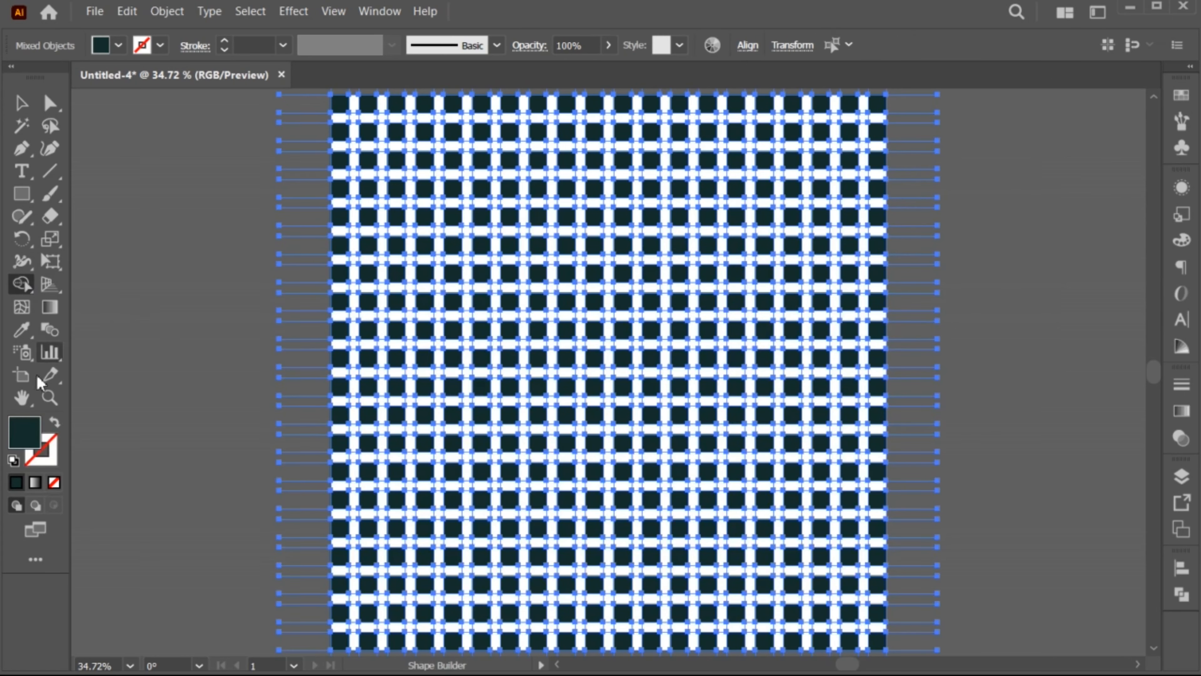
double_click(25, 434)
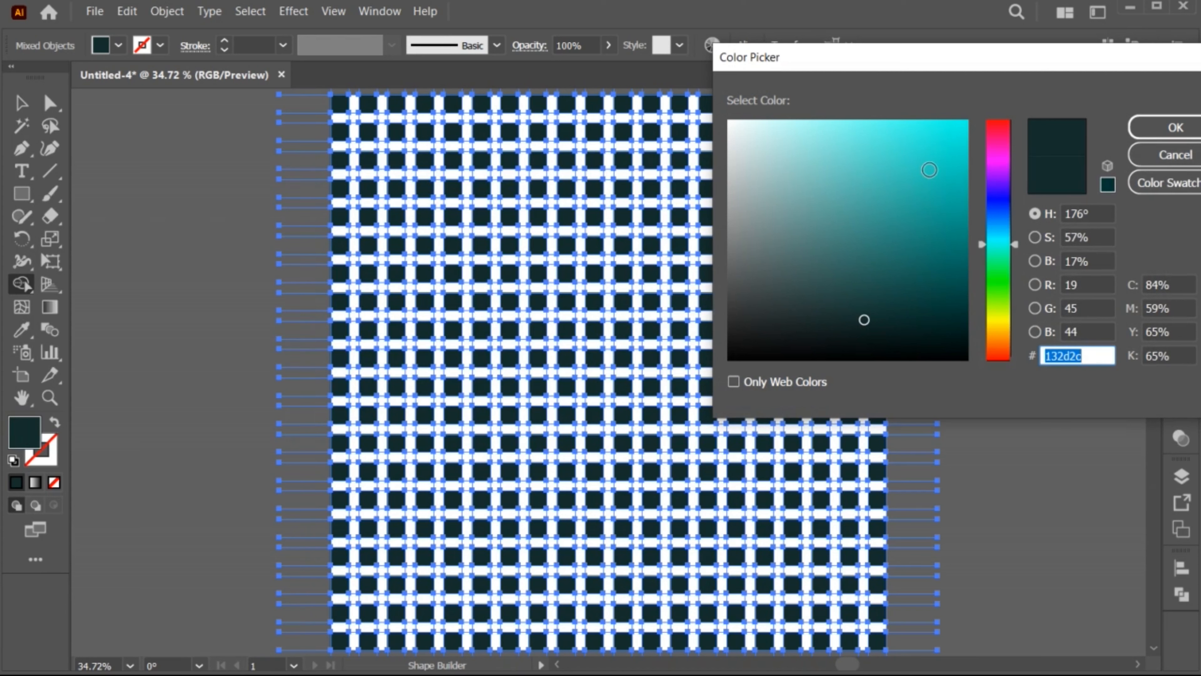
click(969, 122)
drag(984, 248, 985, 331)
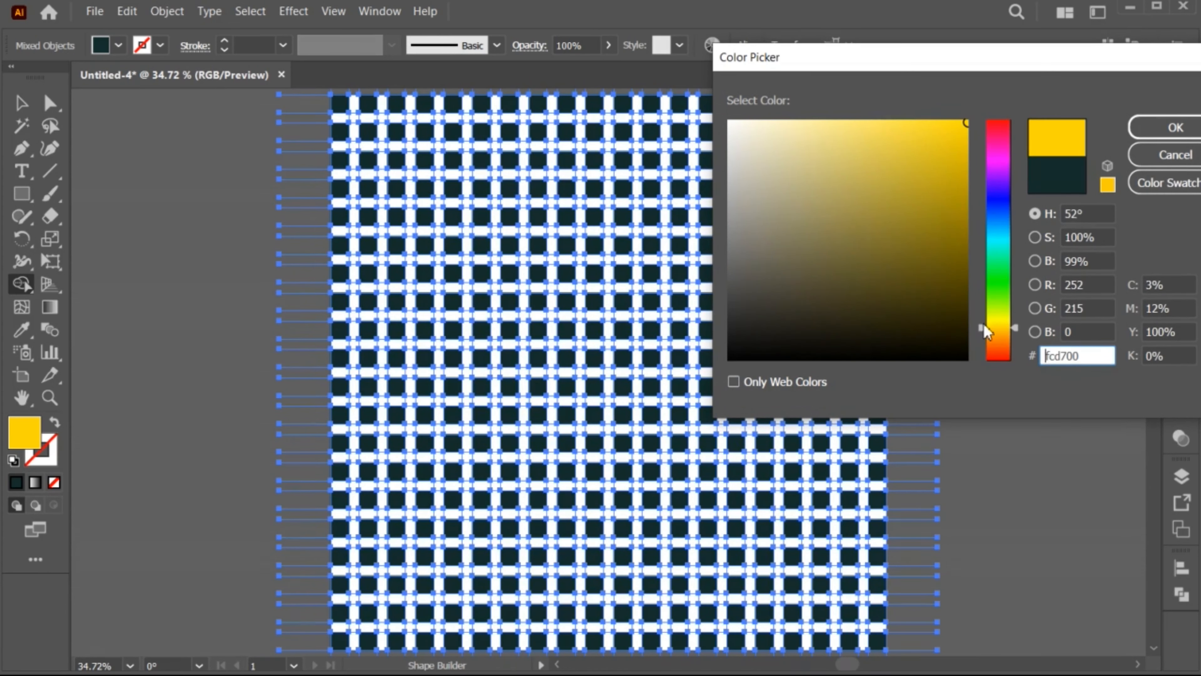
click(1175, 126)
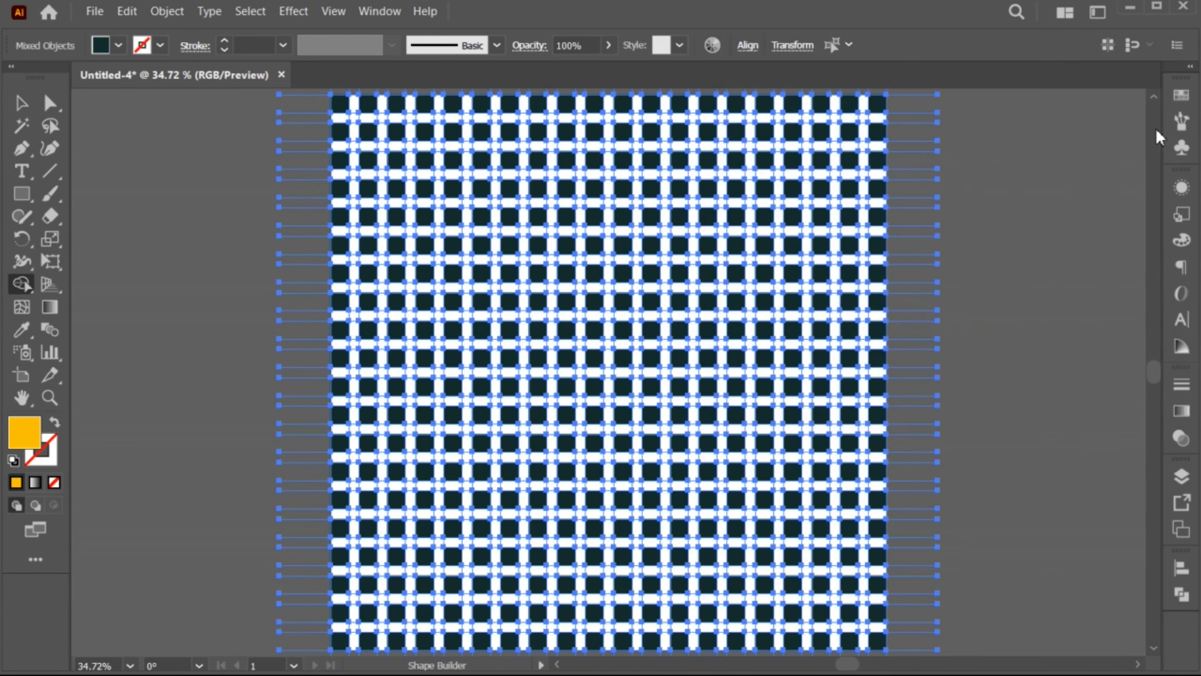
Merge grid cells with Shape Builder into a yellow Kufic lettering band across columns 10 to 16, rows 8 to 10, including two square dots
key(z)
drag(691, 349, 711, 348)
key(space)
drag(672, 303, 682, 331)
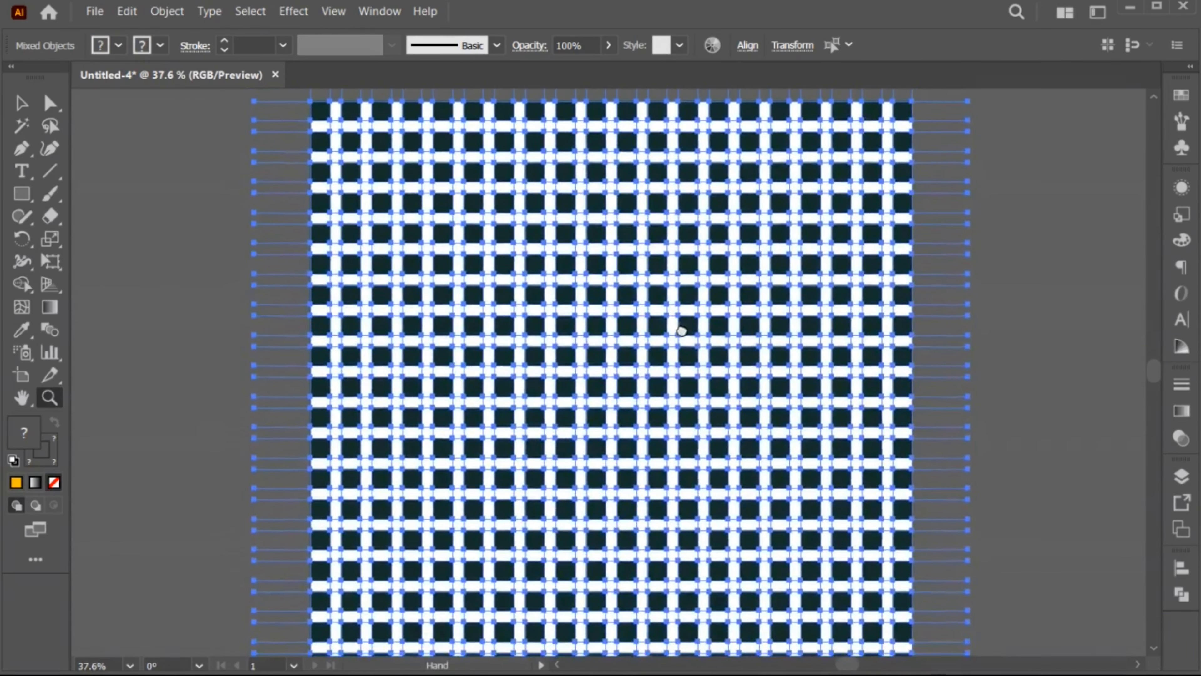
key(shift+m)
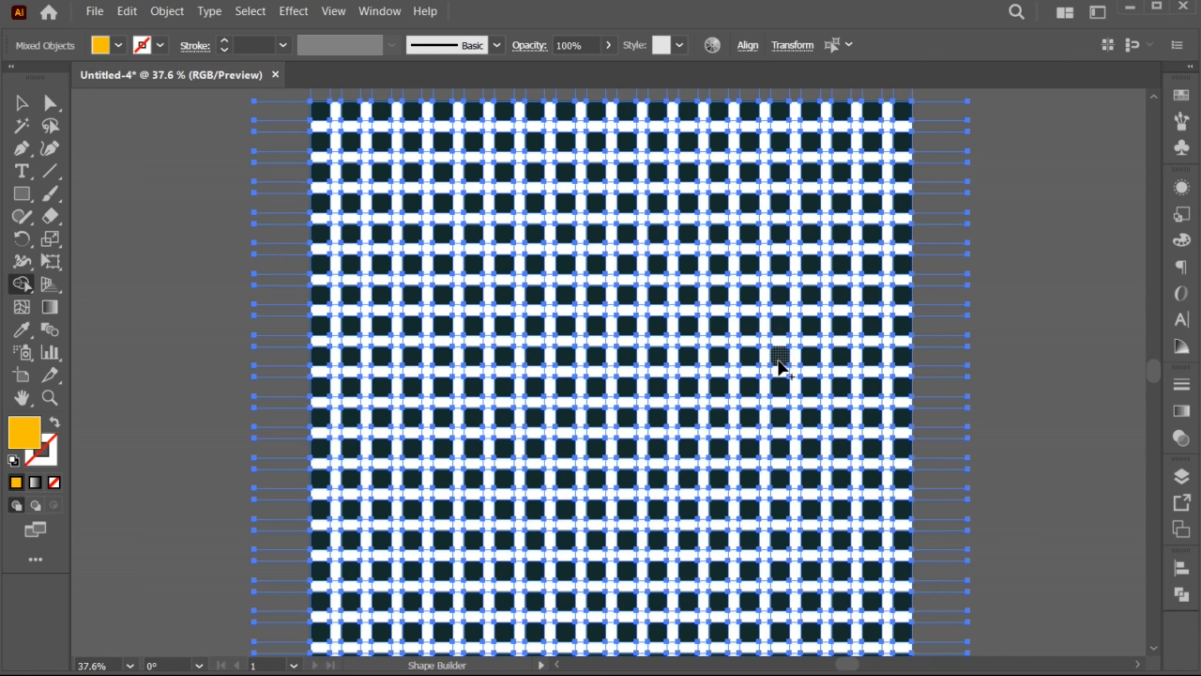
mouse_move(780, 338)
mouse_down()
mouse_move(755, 325)
mouse_move(752, 348)
mouse_move(753, 388)
mouse_move(780, 391)
mouse_move(724, 391)
mouse_move(719, 326)
mouse_move(659, 327)
mouse_move(657, 381)
mouse_up()
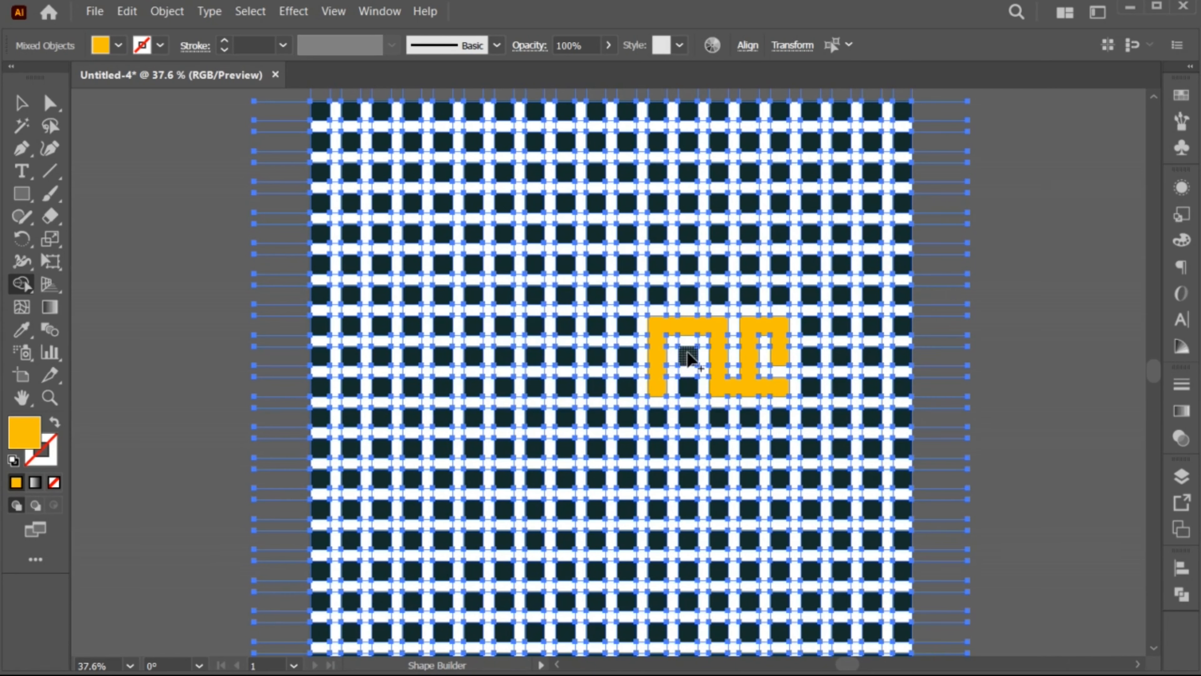
click(689, 366)
click(688, 386)
mouse_move(661, 385)
mouse_down()
mouse_move(622, 387)
mouse_move(621, 327)
mouse_move(596, 326)
mouse_move(597, 355)
mouse_move(626, 386)
mouse_move(600, 389)
mouse_up()
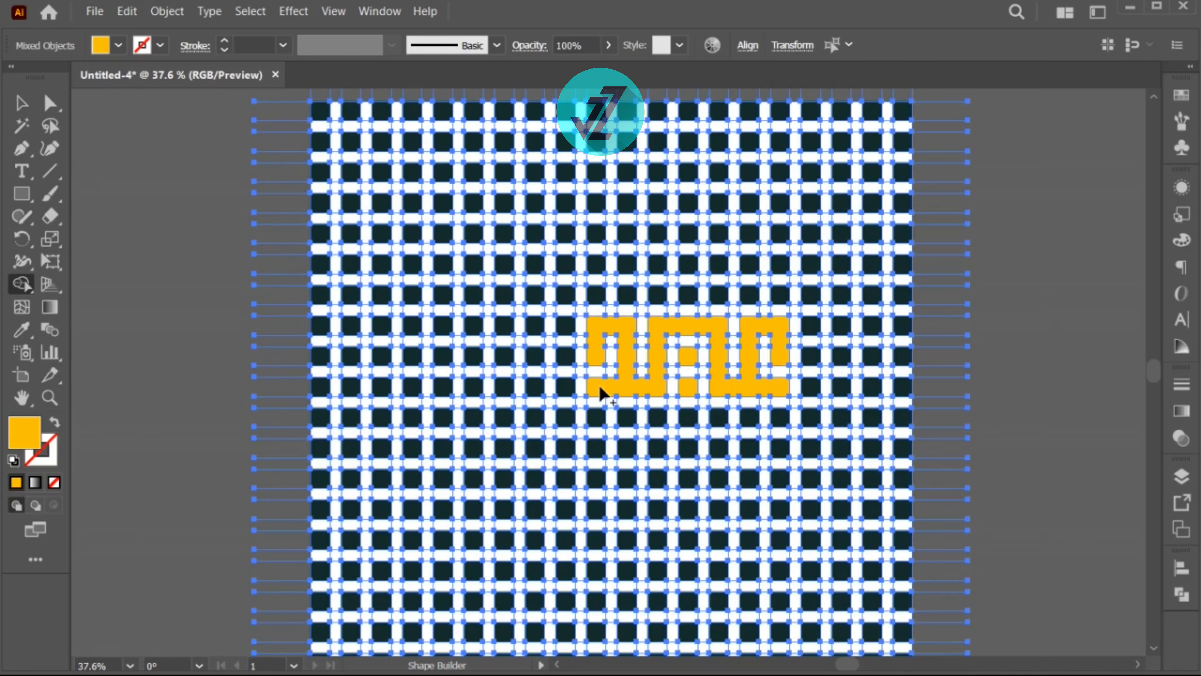
Build the upper yellow Kufic lettering in rows 1 to 7 above the band, with an outer frame and nested strokes inside
mouse_move(716, 296)
mouse_down()
mouse_move(718, 269)
mouse_move(748, 268)
mouse_move(736, 302)
mouse_move(718, 304)
mouse_move(693, 269)
mouse_move(660, 265)
mouse_move(636, 267)
mouse_move(634, 289)
mouse_move(595, 289)
mouse_move(595, 124)
mouse_move(759, 115)
mouse_move(780, 296)
mouse_up()
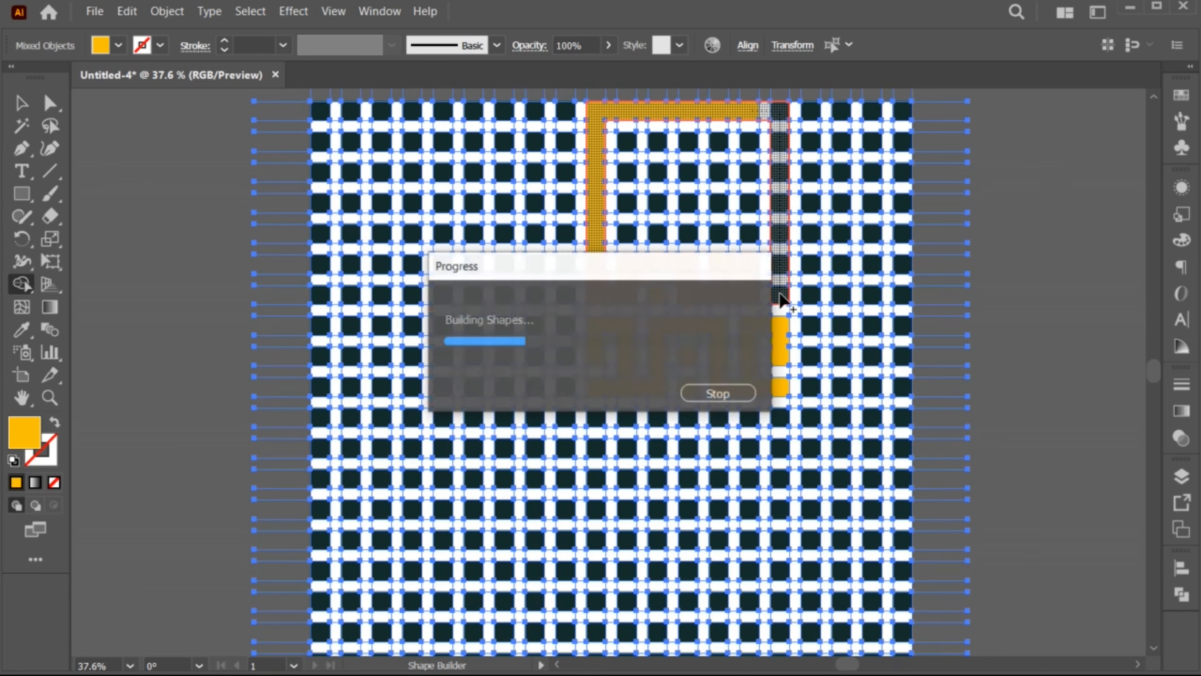
mouse_move(752, 173)
mouse_down()
mouse_move(751, 237)
mouse_move(633, 241)
mouse_up()
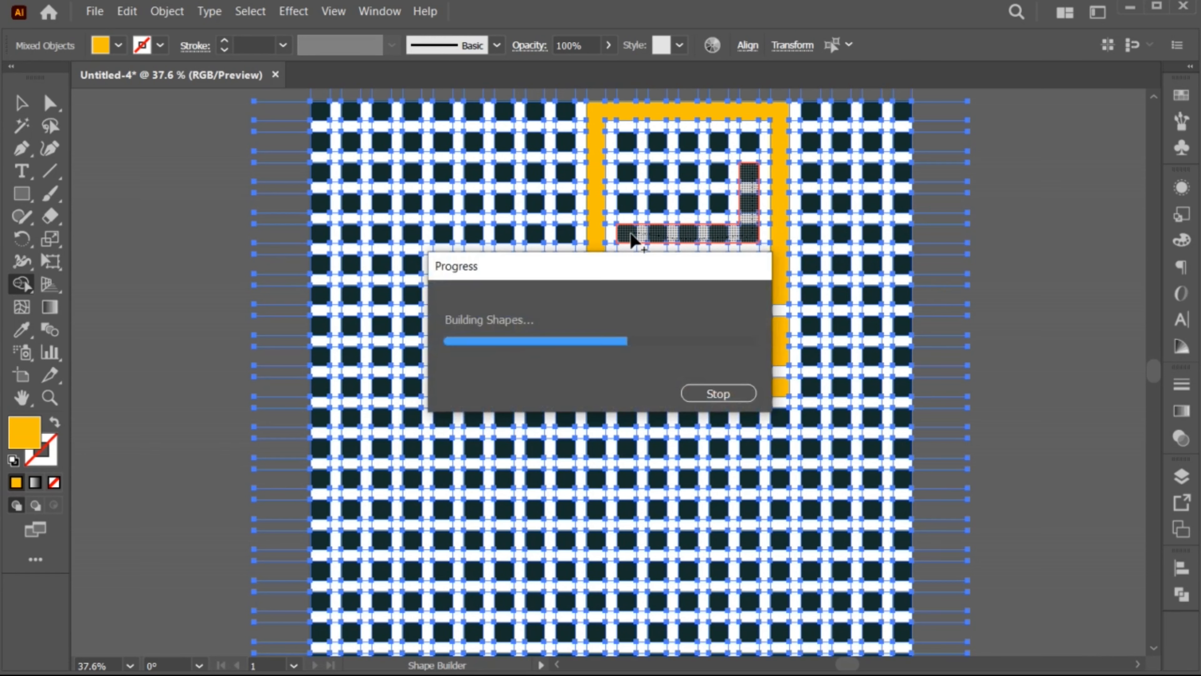
mouse_move(750, 147)
mouse_down()
mouse_move(622, 141)
mouse_move(627, 172)
mouse_move(716, 170)
mouse_move(718, 202)
mouse_move(626, 208)
mouse_up()
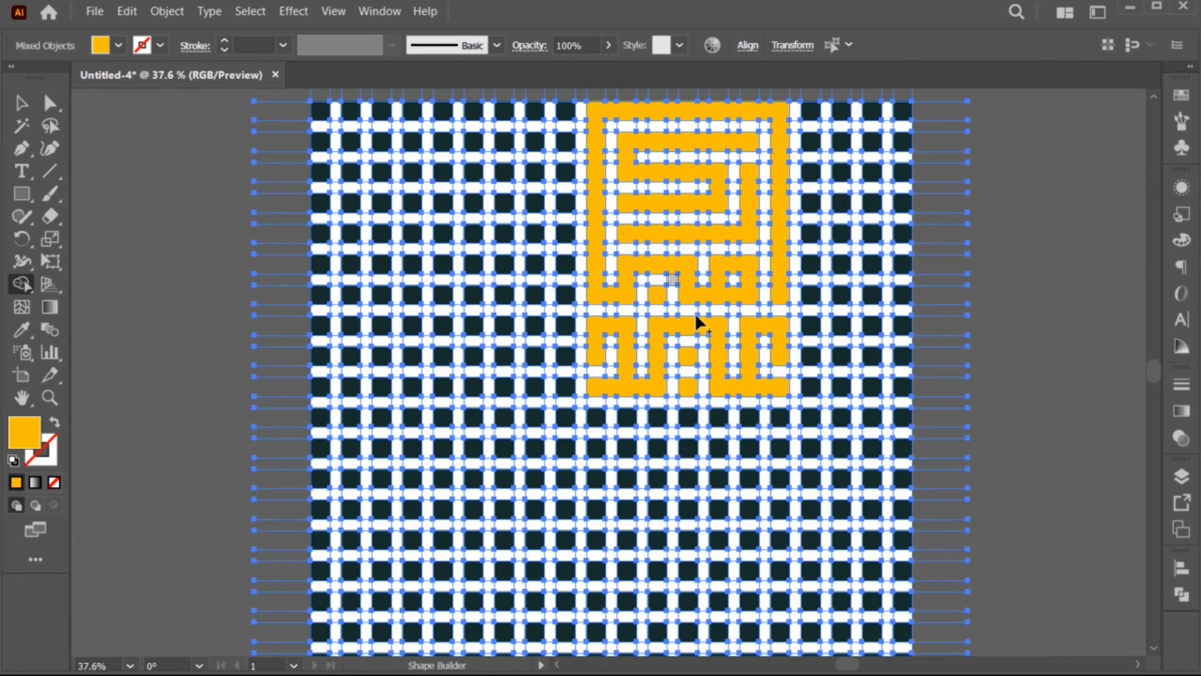
key(v)
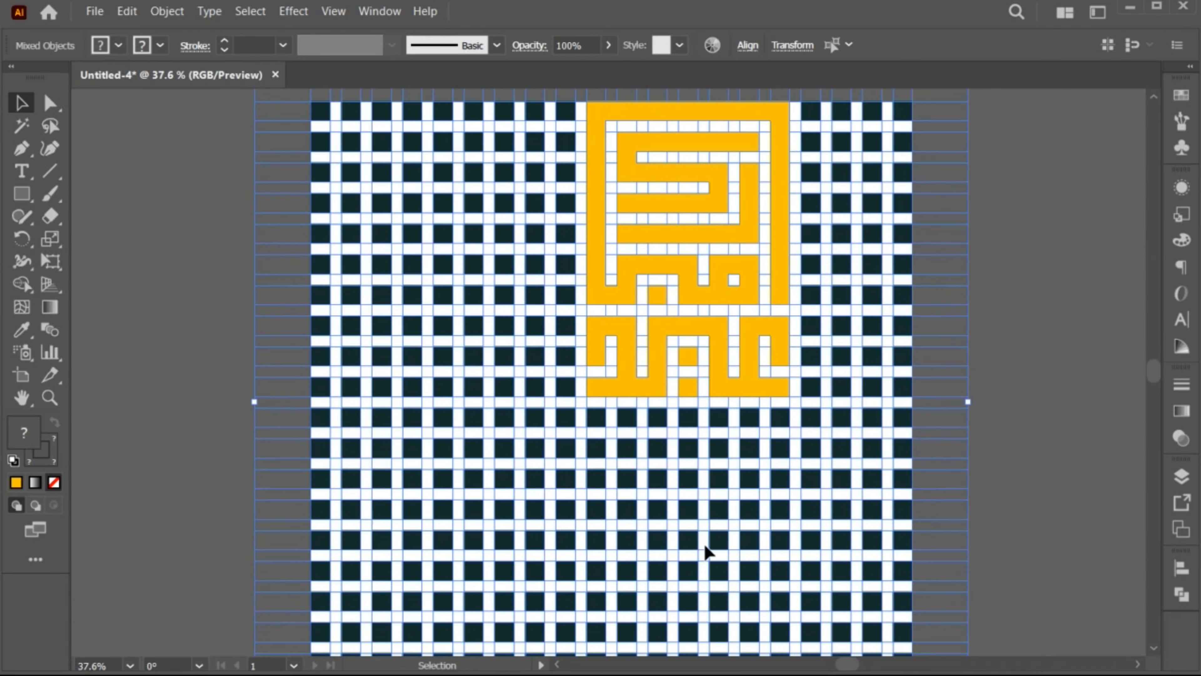
Return to Shape Builder and set the fill to orange-red f93b00 for the lower part of the grid
key(space)
drag(705, 562, 709, 475)
key(z)
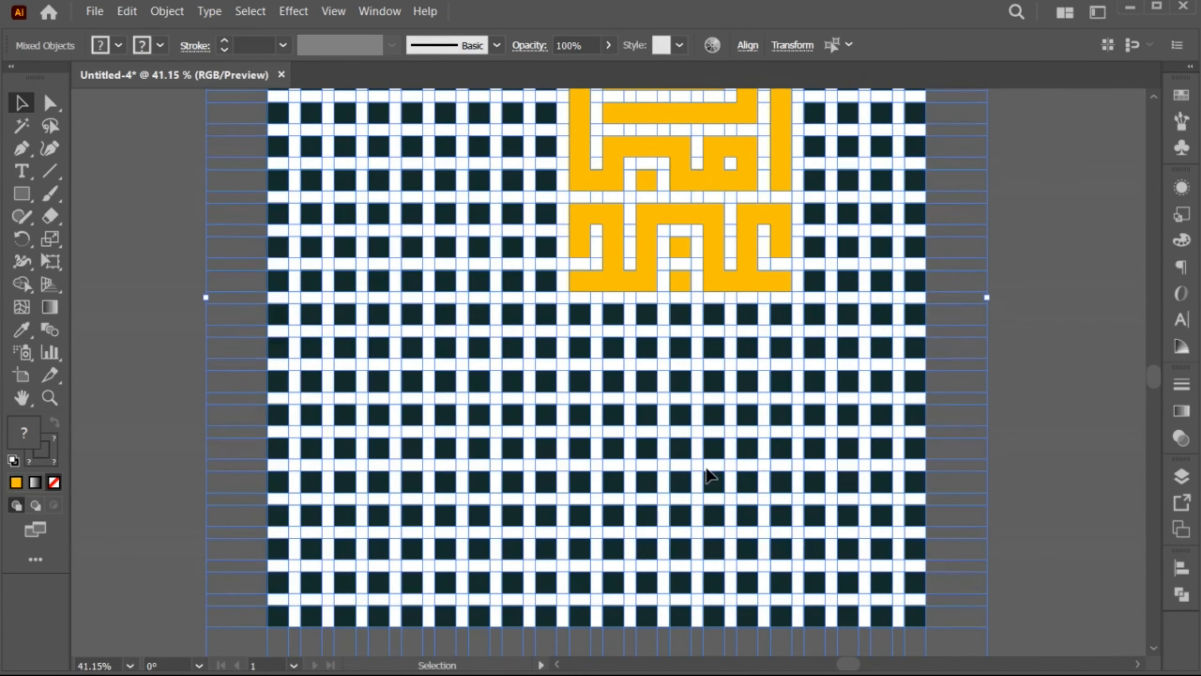
click(22, 285)
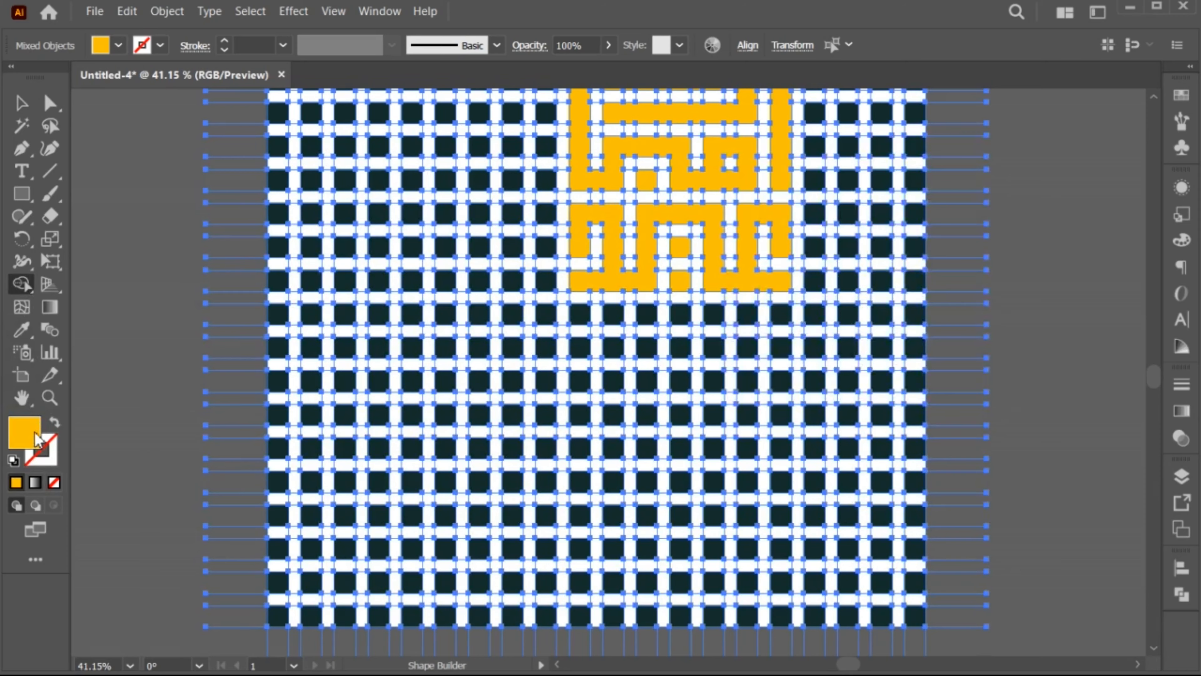
double_click(36, 437)
drag(980, 338, 984, 351)
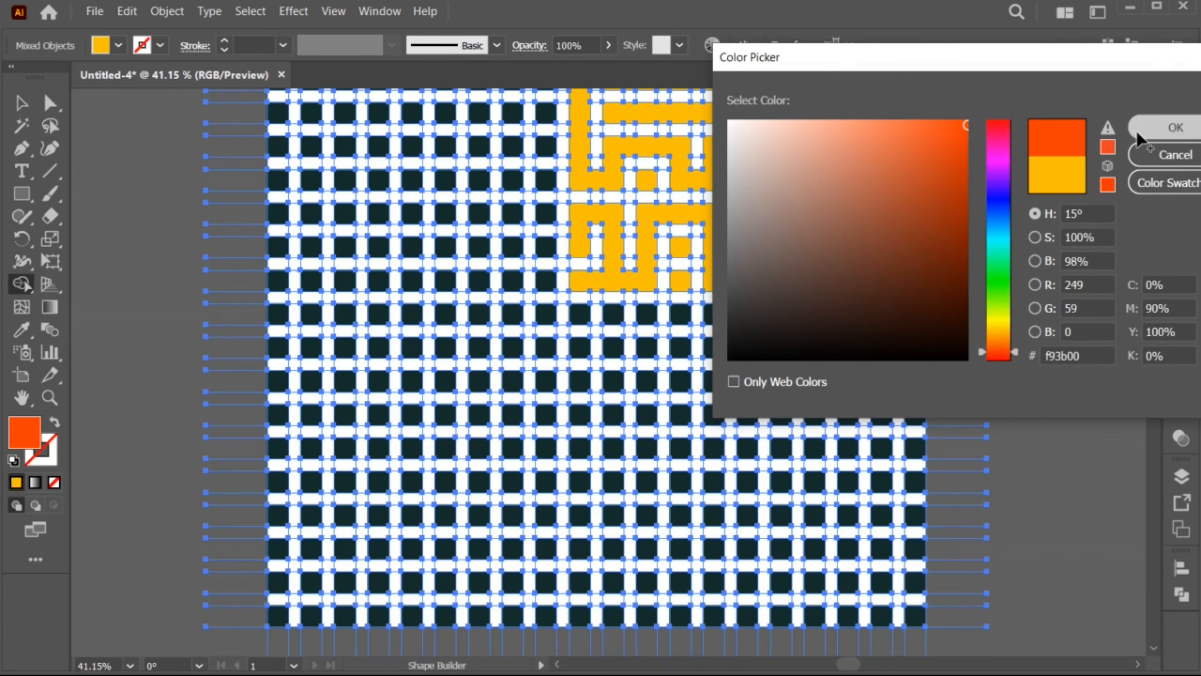
click(1169, 125)
Merge grid cells into an orange-red lettering band across columns 8 to 16, rows 17 to 19, including two square dots
mouse_move(780, 535)
mouse_down()
mouse_move(752, 521)
mouse_move(751, 580)
mouse_move(790, 583)
mouse_move(711, 580)
mouse_move(706, 510)
mouse_move(654, 512)
mouse_move(655, 575)
mouse_up()
click(681, 549)
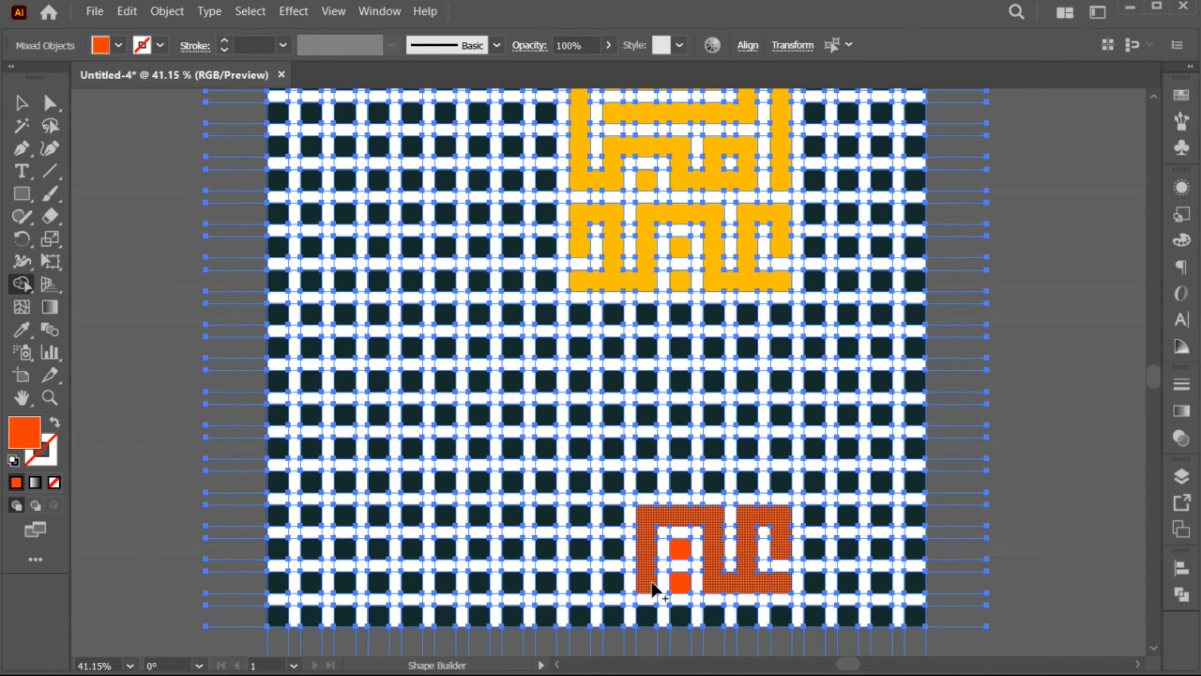
drag(653, 587, 508, 581)
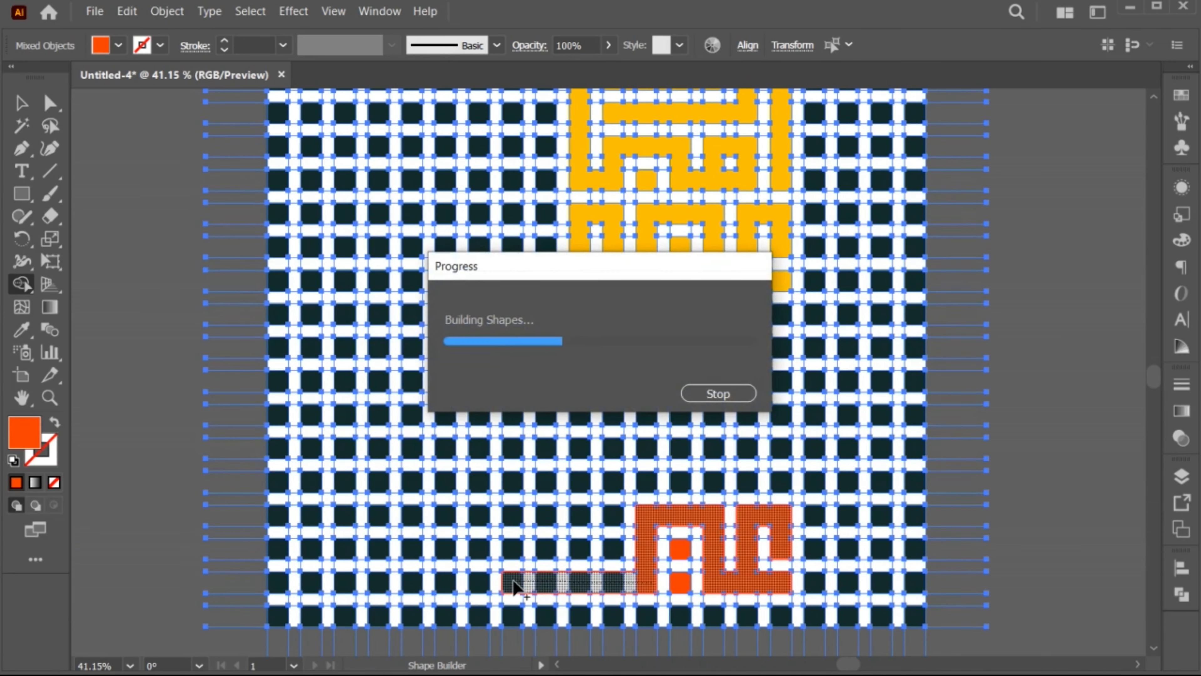
mouse_move(544, 532)
mouse_down()
mouse_move(605, 517)
mouse_move(608, 554)
mouse_move(513, 550)
mouse_move(511, 515)
mouse_move(514, 585)
mouse_up()
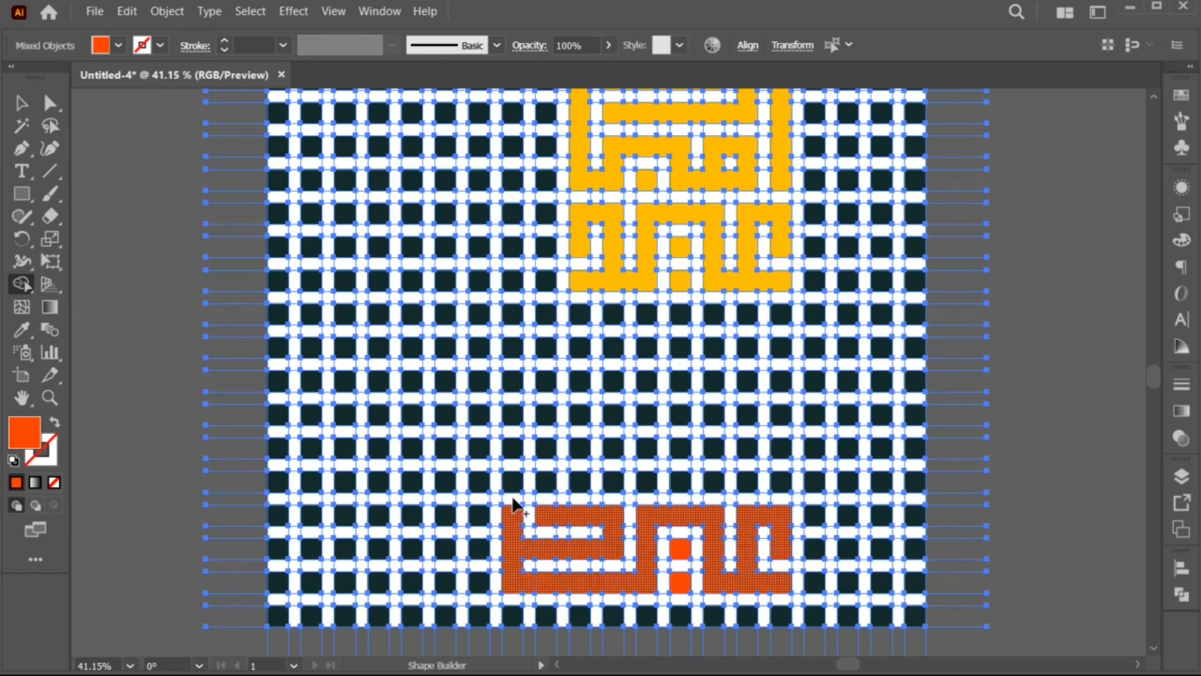
Build the upper orange-red lettering in rows 12 to 16, with a long top bar, a looped letter with a dot, and nested horizontal strokes
mouse_move(511, 478)
mouse_down()
mouse_move(544, 447)
mouse_move(539, 487)
mouse_up()
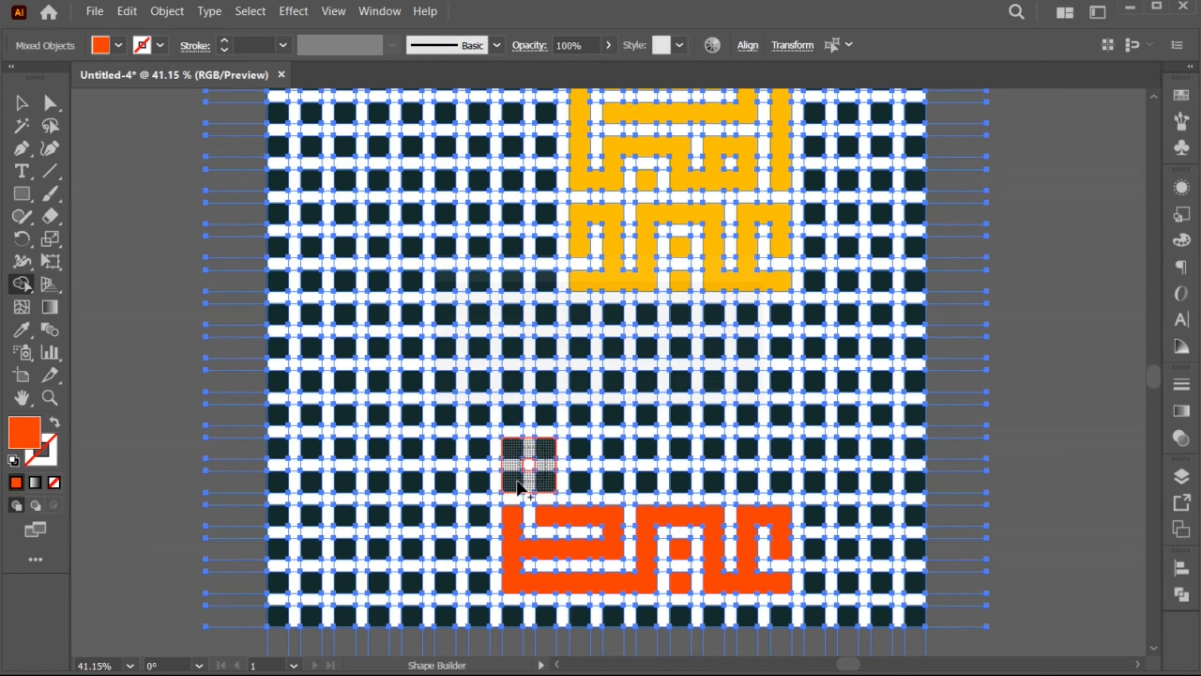
mouse_move(544, 427)
mouse_down()
mouse_move(547, 388)
mouse_move(510, 380)
mouse_move(510, 351)
mouse_move(786, 351)
mouse_up()
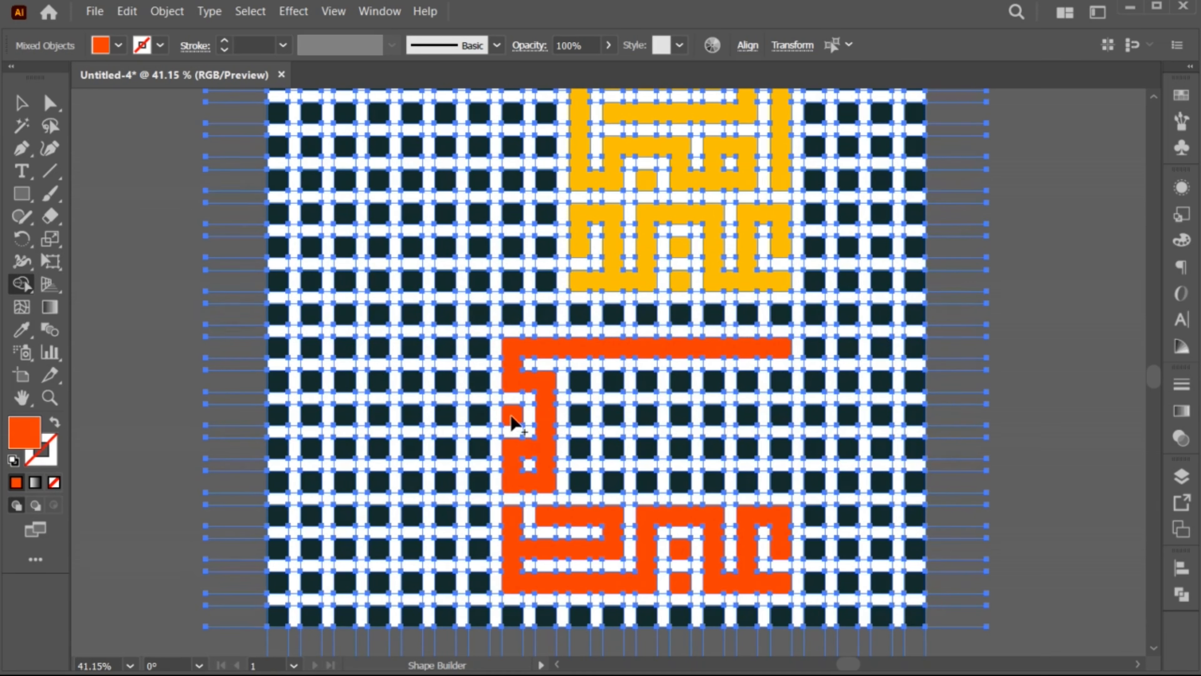
mouse_move(782, 423)
mouse_down()
mouse_move(782, 466)
mouse_move(746, 482)
mouse_move(587, 483)
mouse_up()
mouse_move(782, 381)
mouse_down()
mouse_move(583, 385)
mouse_move(582, 411)
mouse_move(596, 415)
mouse_move(735, 410)
mouse_move(743, 449)
mouse_move(580, 455)
mouse_up()
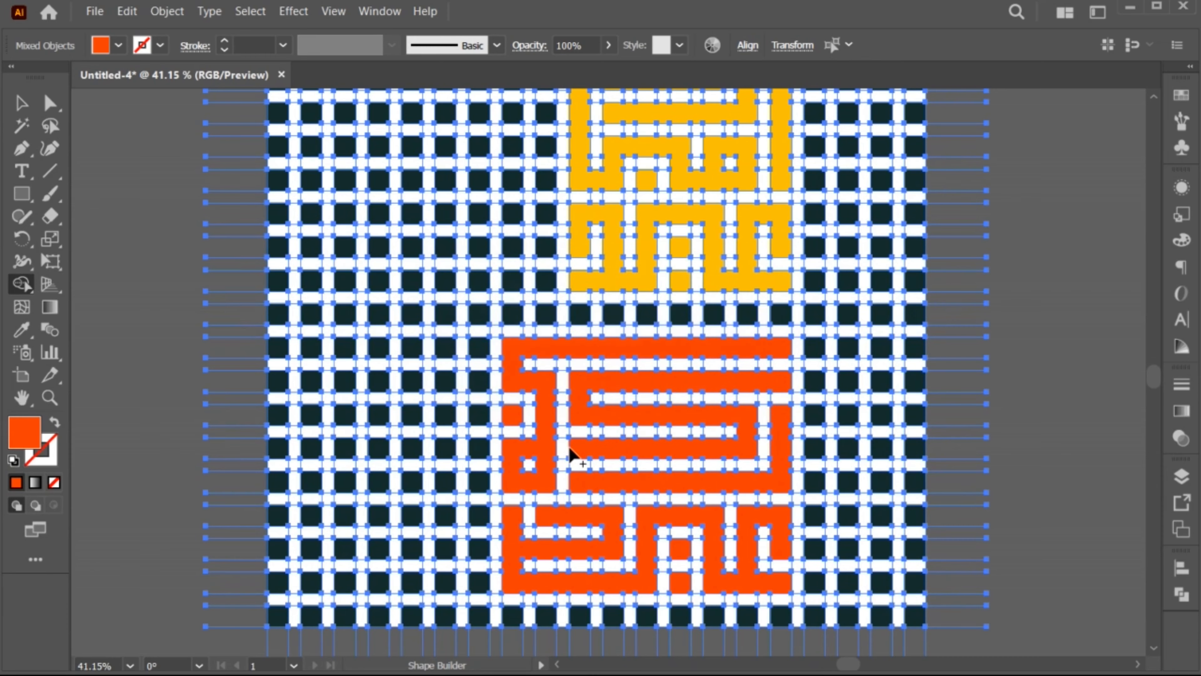
key(v)
key(z)
alt+click(574, 504)
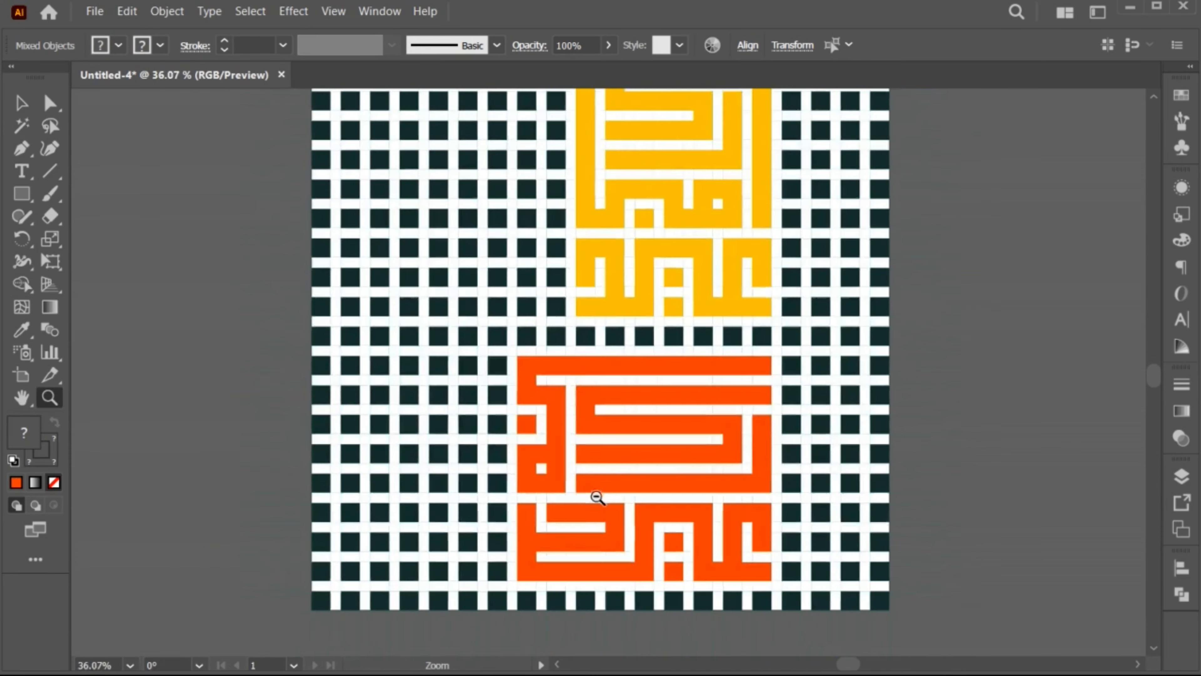
Isolate the grid group, select the yellow and orange-red lettering by colour with Magic Wand, and cut it out
key(ctrl+a)
key(ctrl+0)
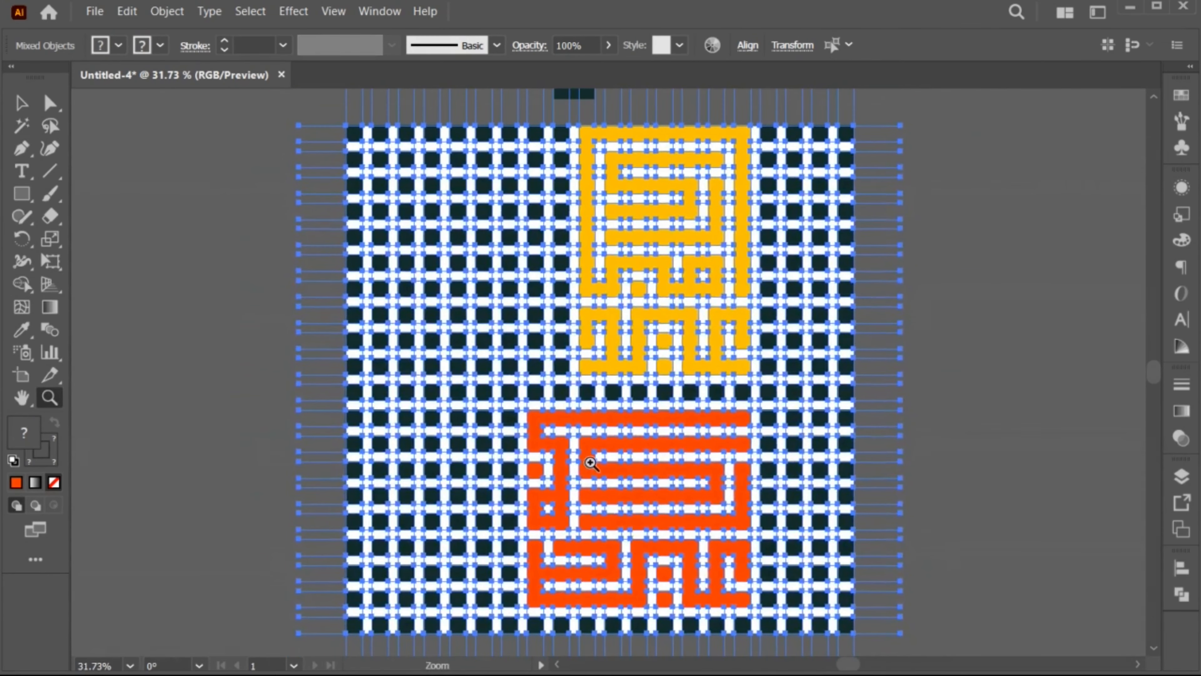
key(v)
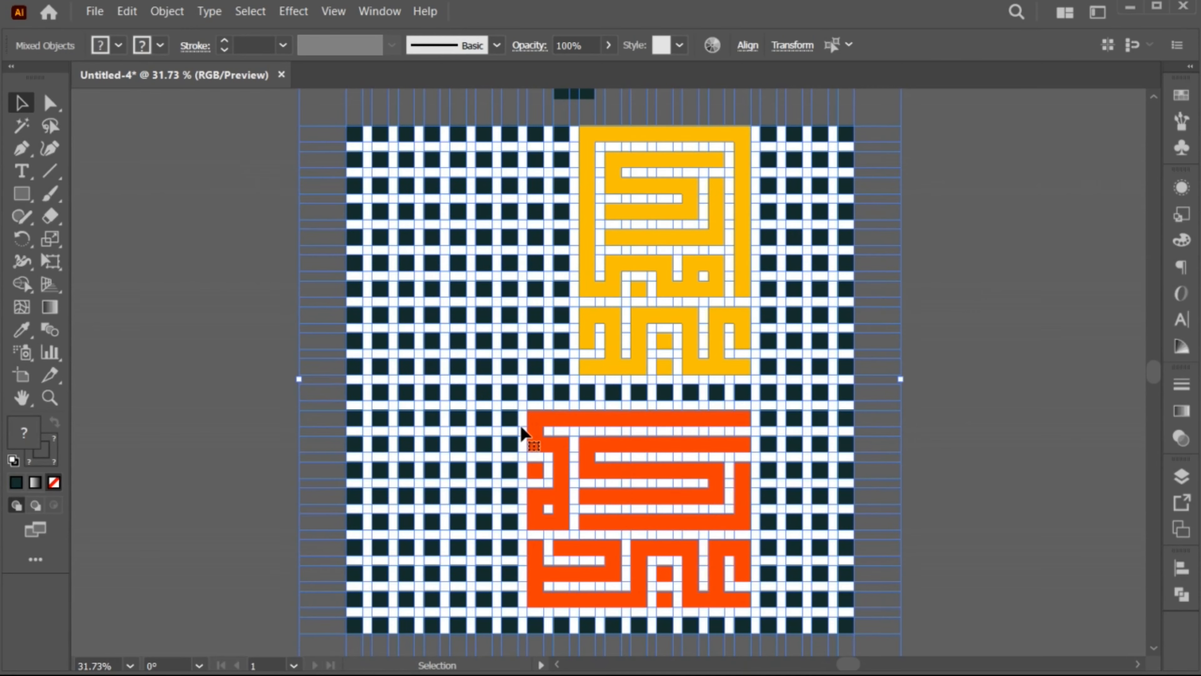
double_click(521, 427)
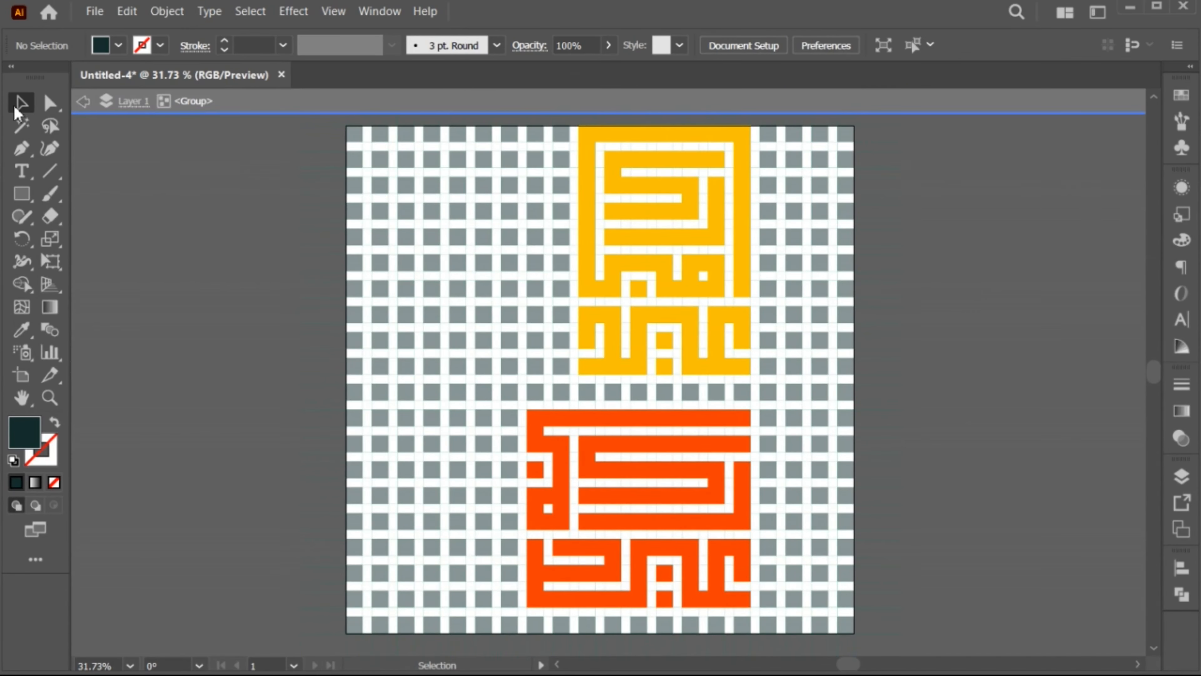
click(20, 126)
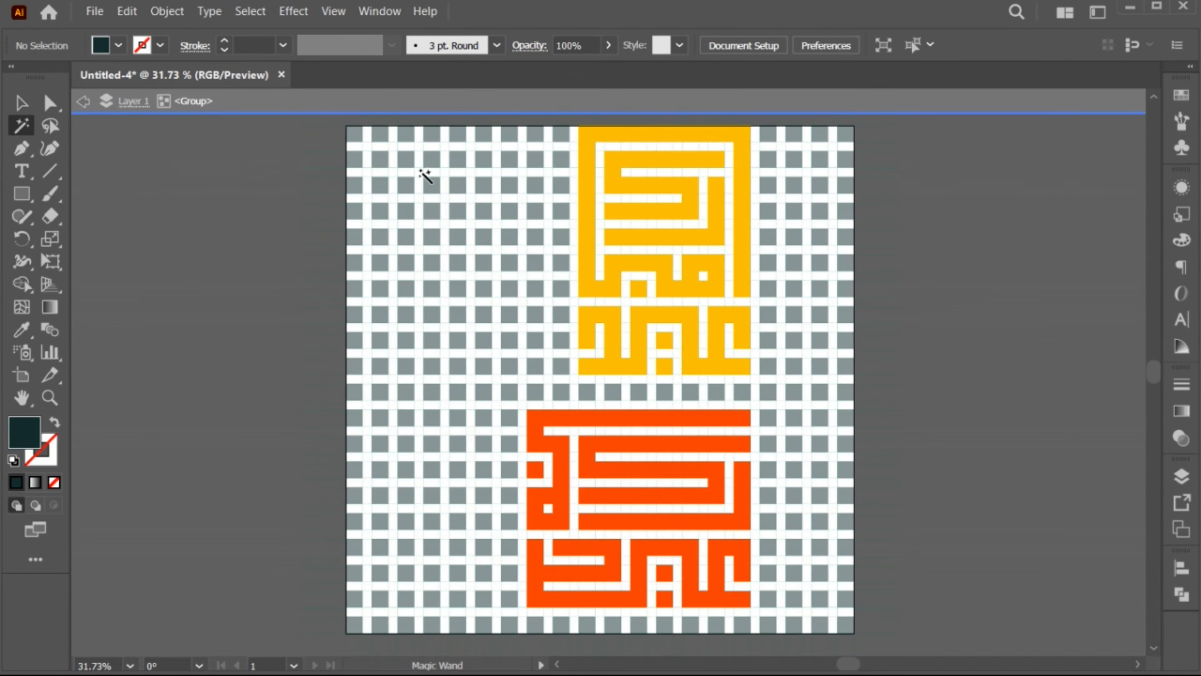
click(595, 133)
shift+click(595, 416)
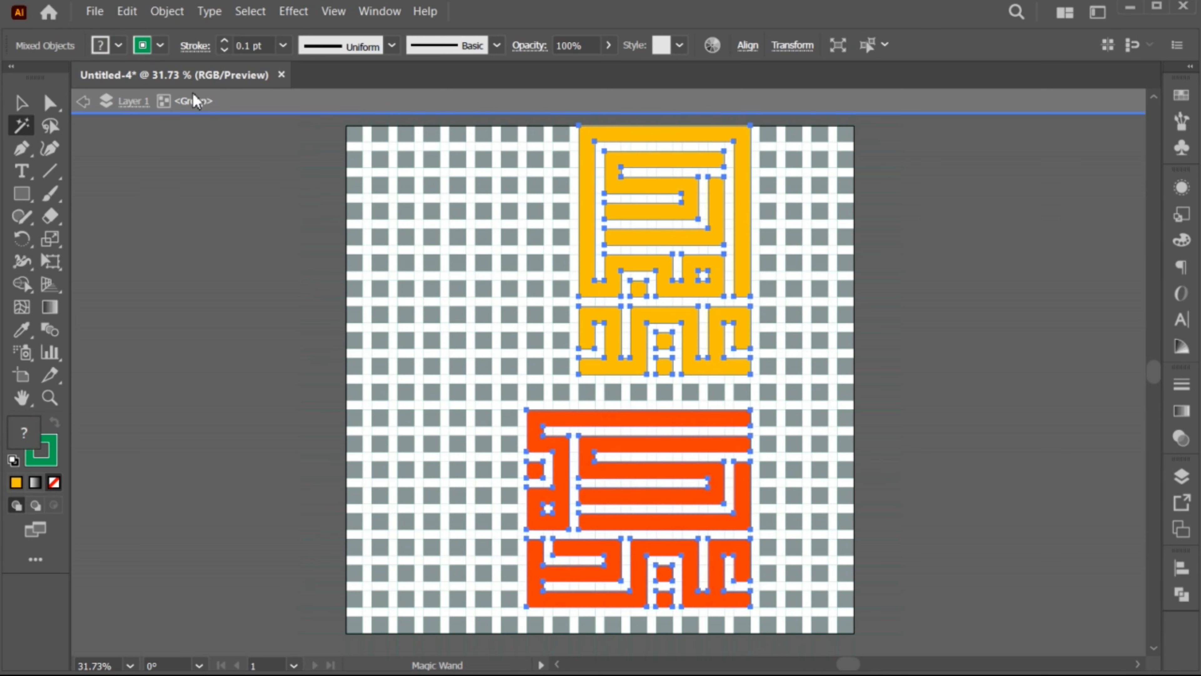
click(127, 10)
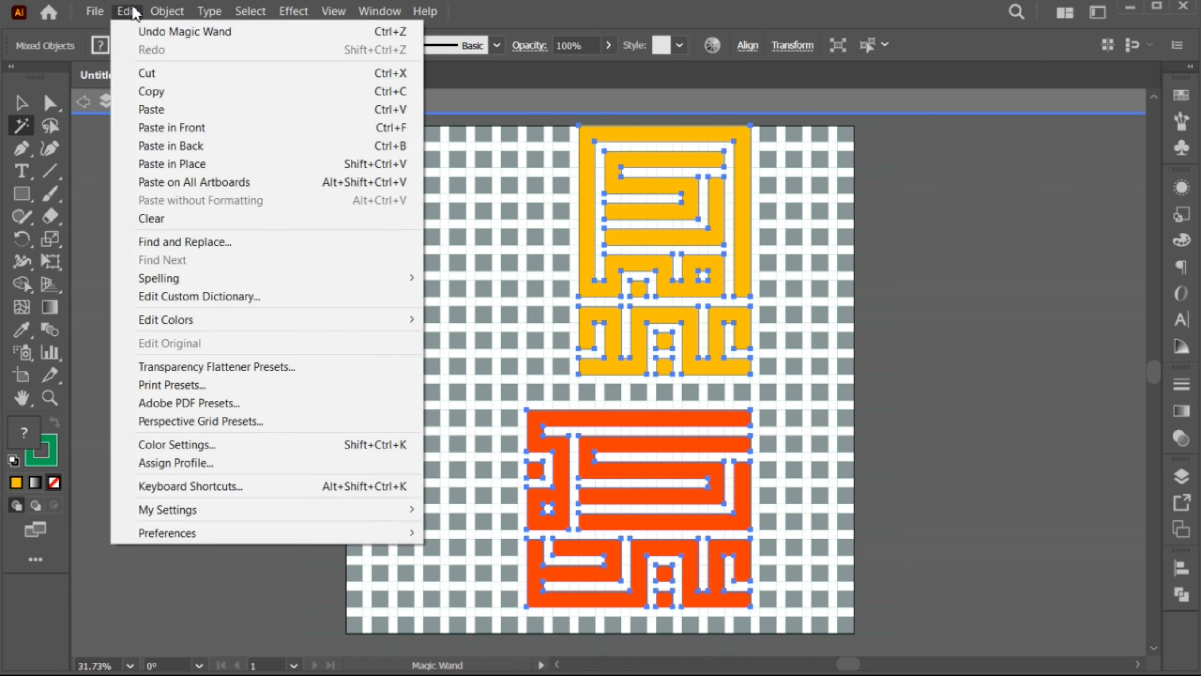
click(157, 74)
key(v)
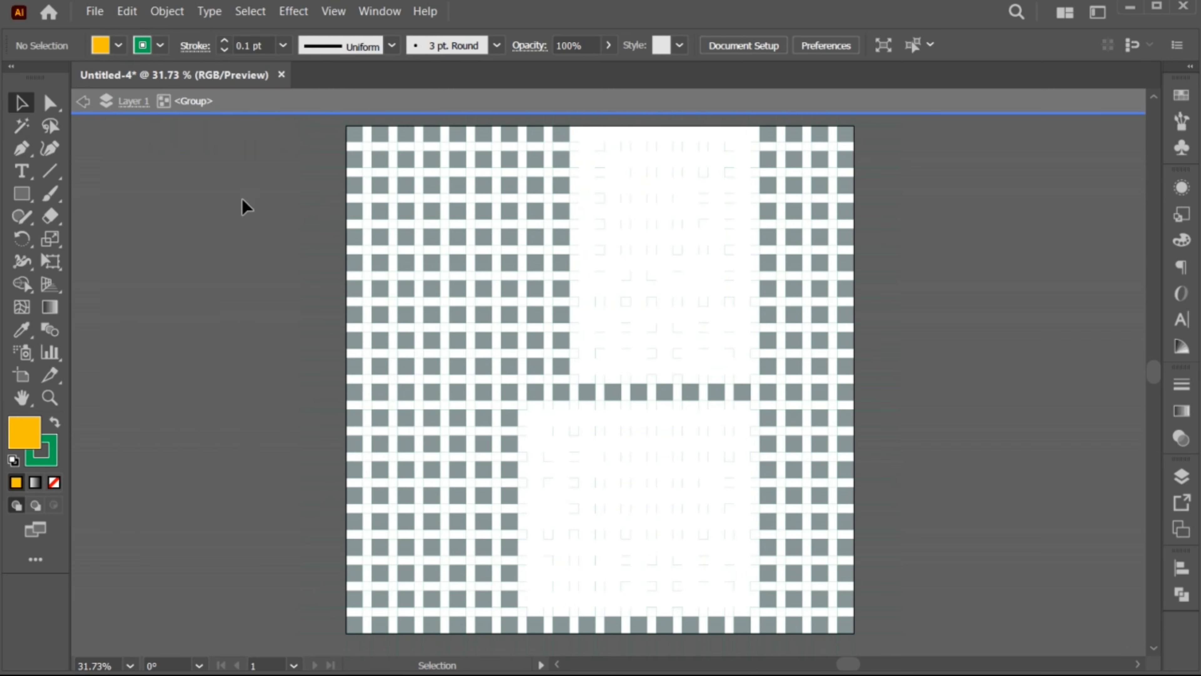
Exit isolation mode, delete the leftover grid cells and lines, and paste the cut lettering back in front
click(82, 103)
key(z)
drag(576, 416, 558, 413)
key(v)
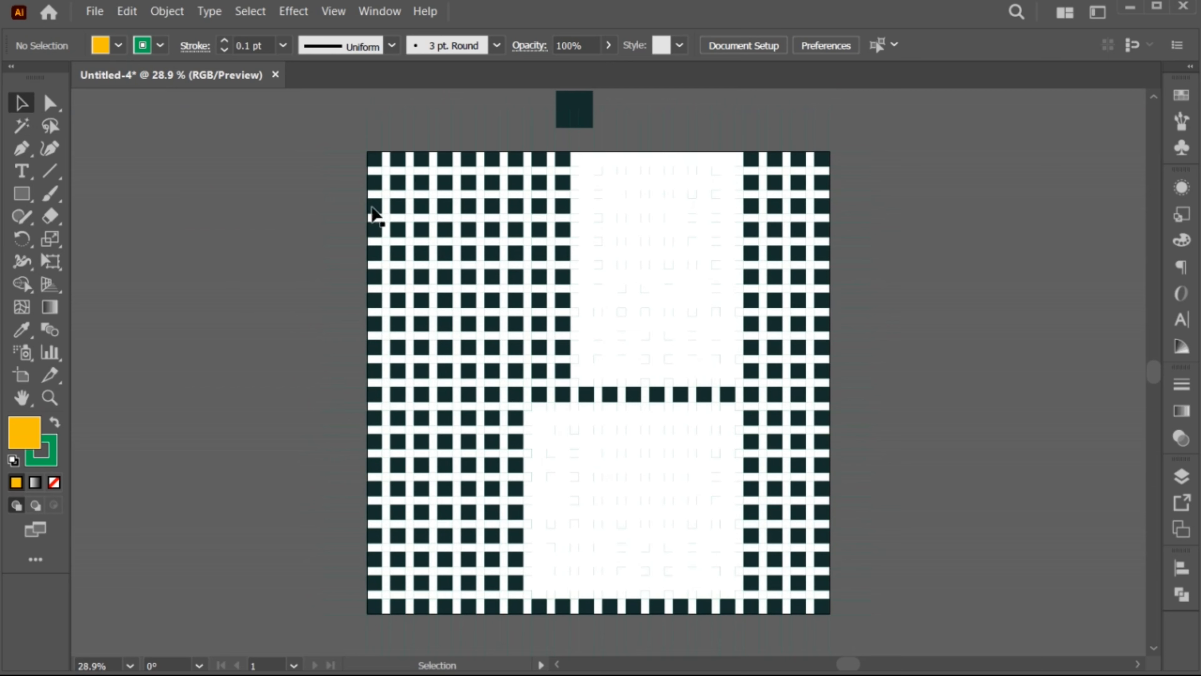
drag(307, 163, 873, 628)
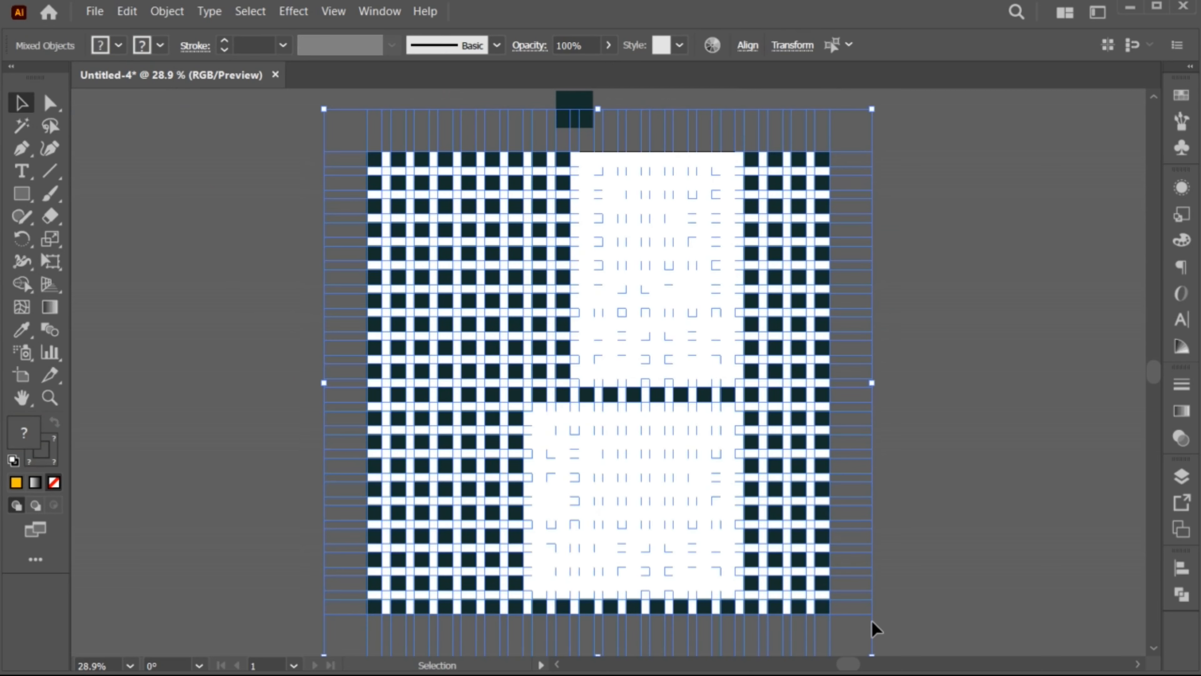
key(Delete)
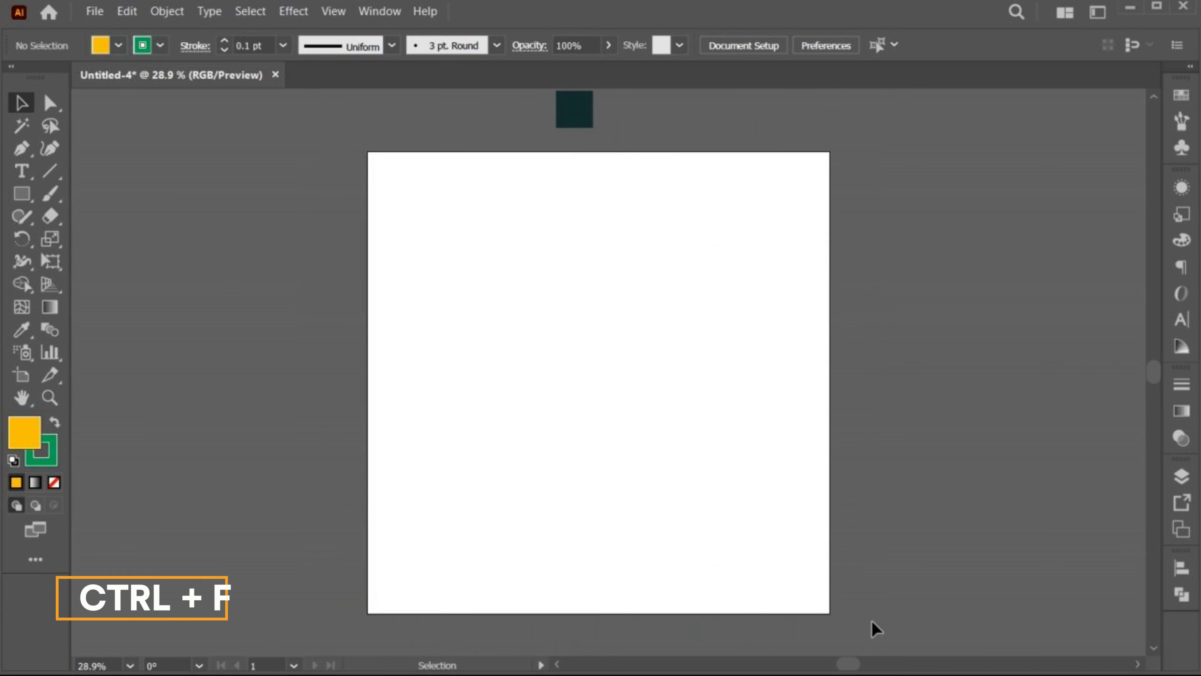
key(ctrl+f)
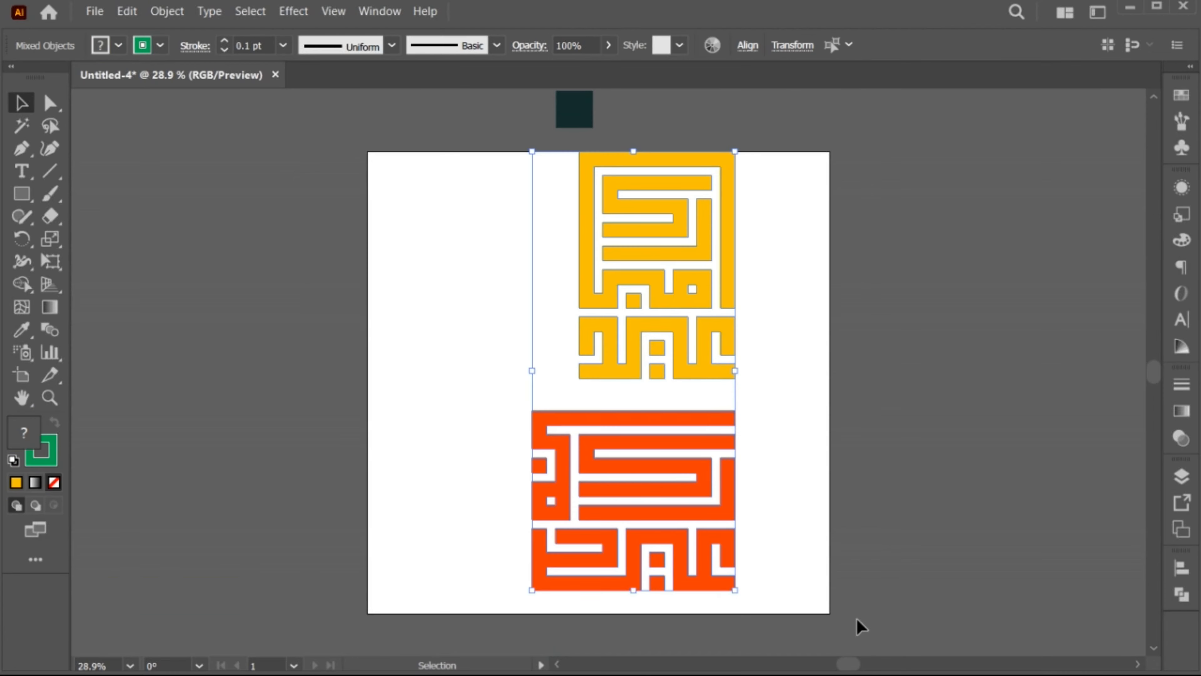
Scale both pasted lettering blocks down slightly within the artboard and remove their stroke
drag(735, 151, 726, 175)
drag(719, 229, 697, 246)
key(x)
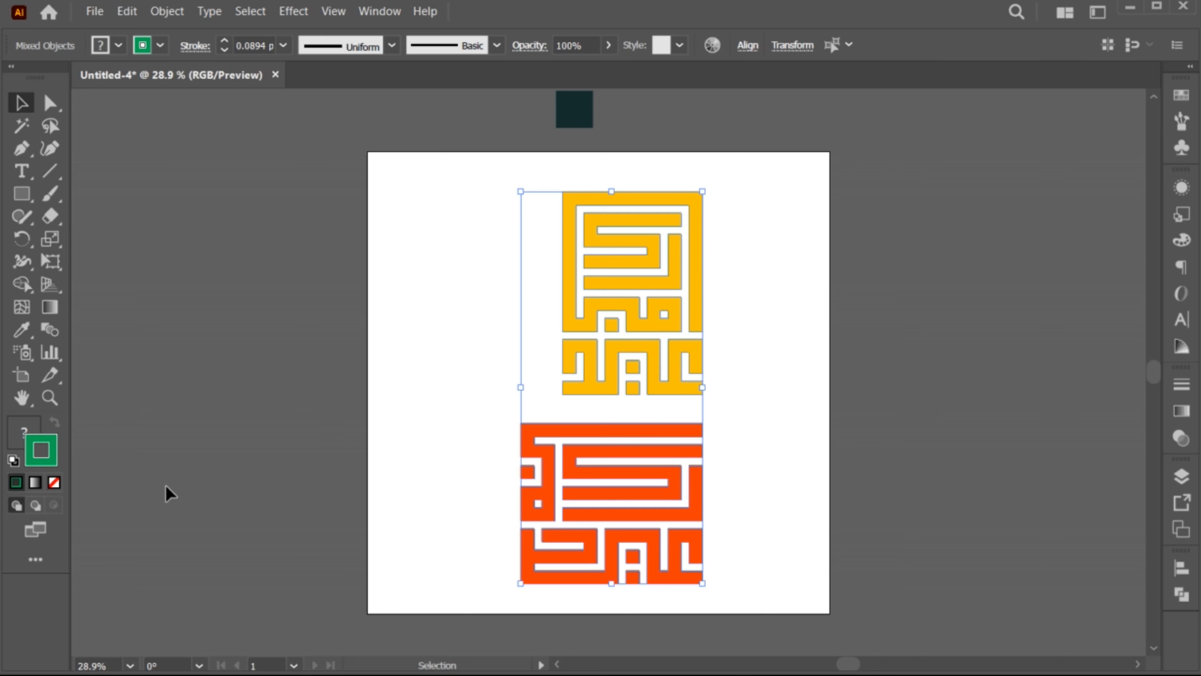
click(54, 483)
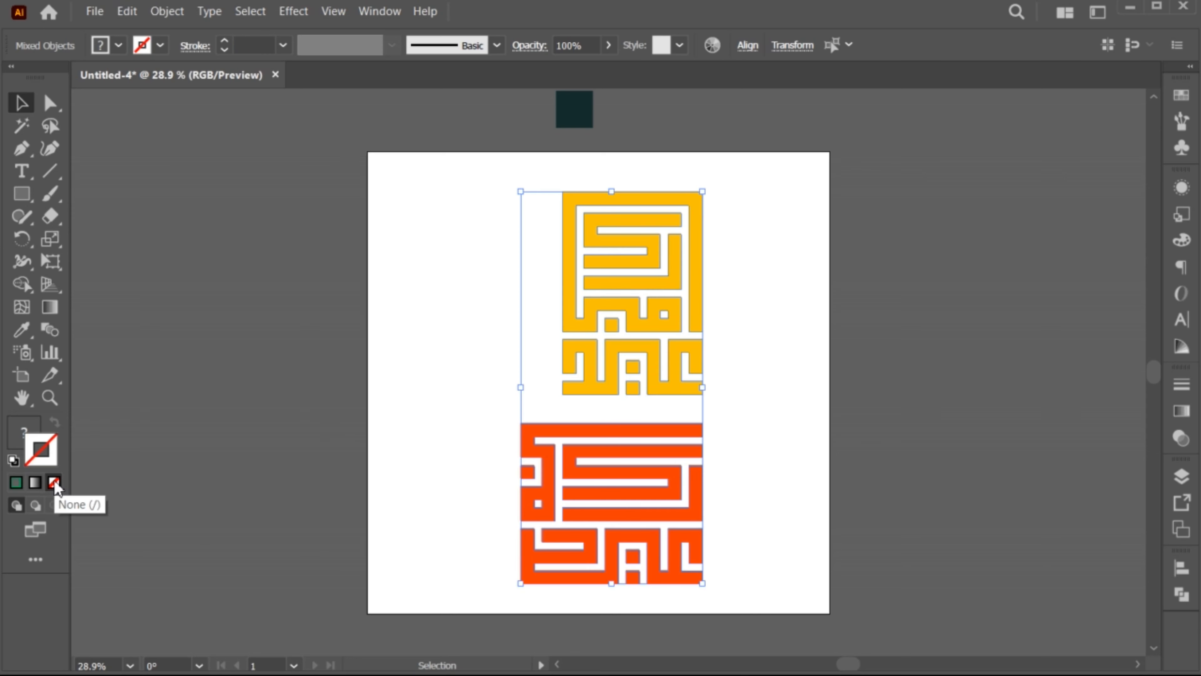
click(468, 394)
Combine all shapes of the yellow lettering into one group
key(z)
scroll(622, 485, down, 1)
drag(727, 437, 645, 443)
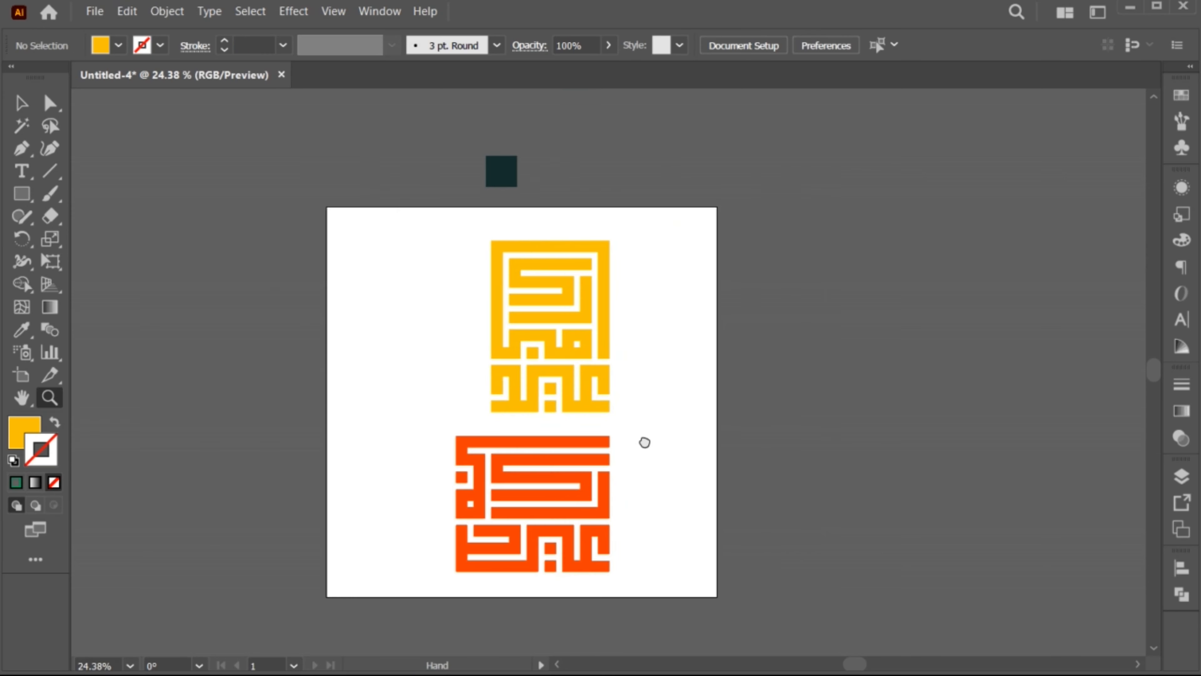
key(v)
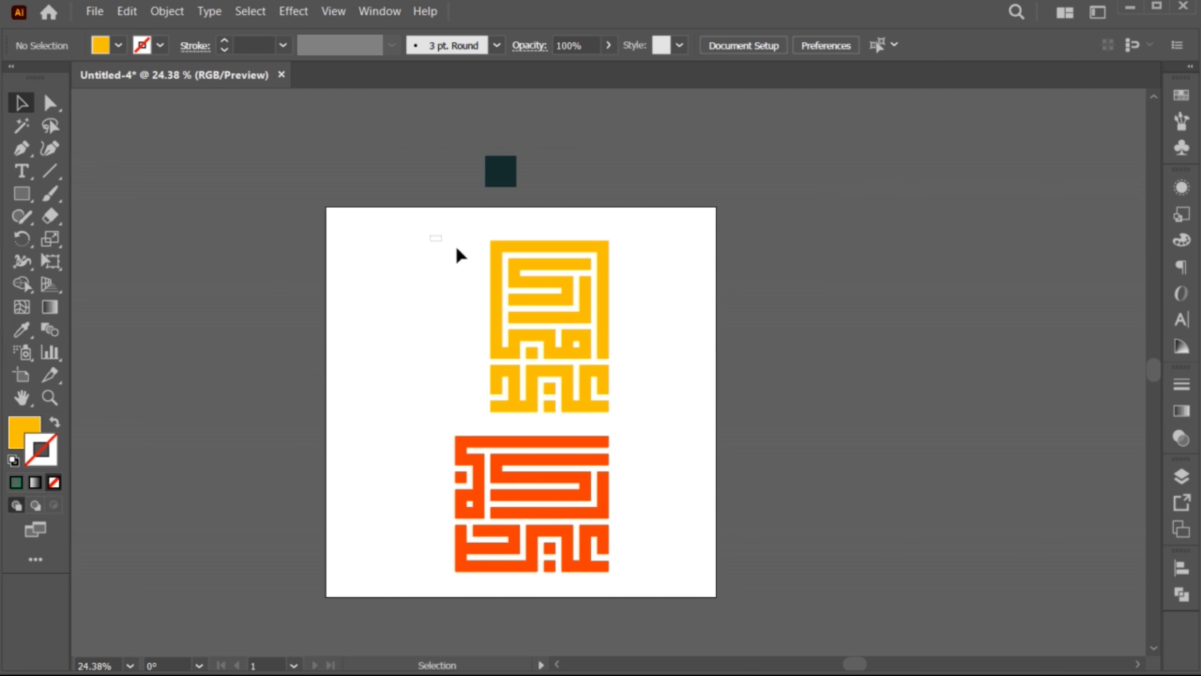
drag(460, 255, 661, 421)
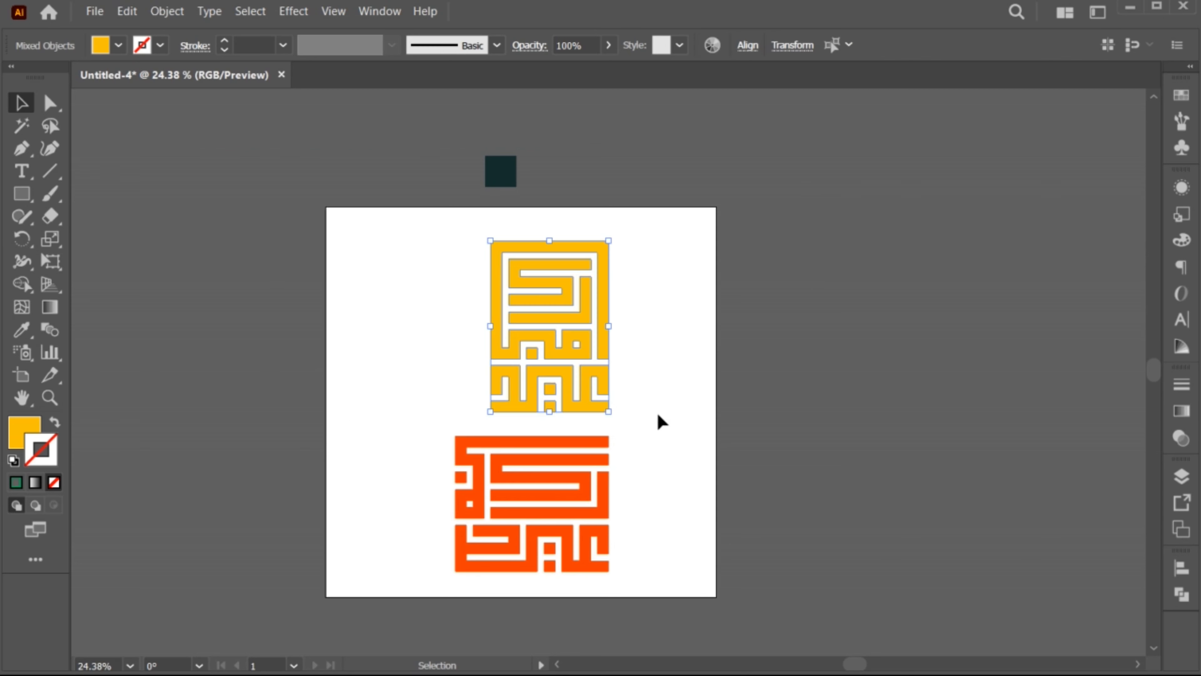
click(1183, 597)
key(ctrl+g)
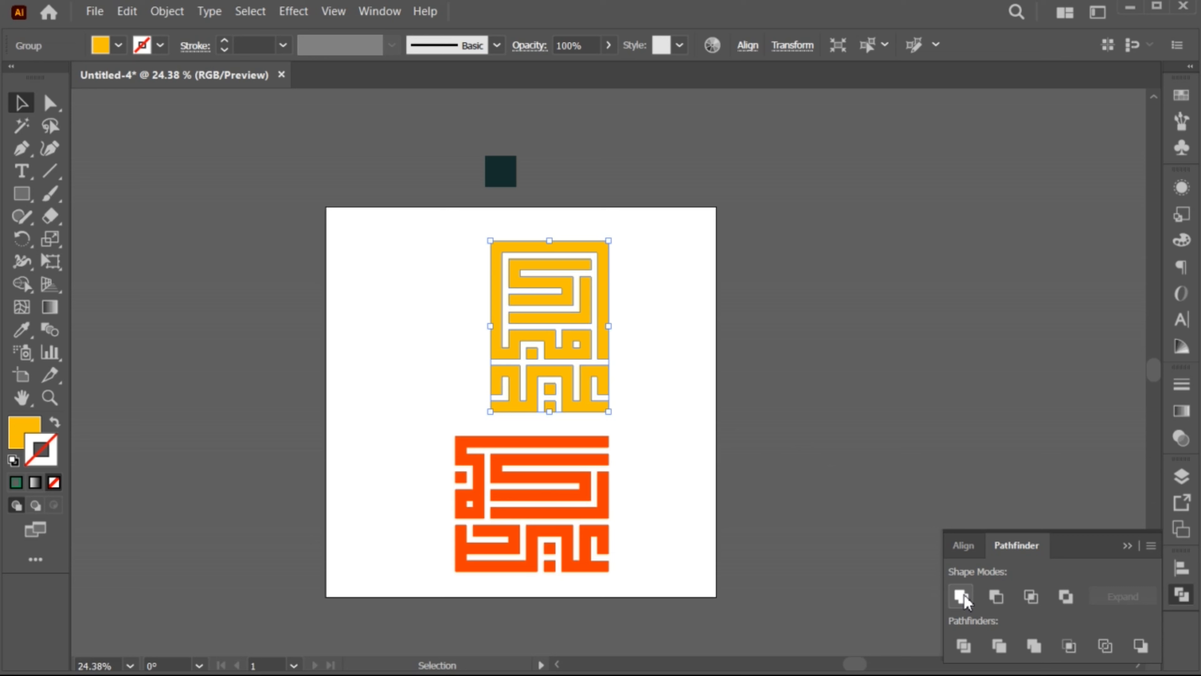
click(1128, 545)
Unite all shapes of the orange-red lettering into one group with Pathfinder
drag(479, 471, 668, 570)
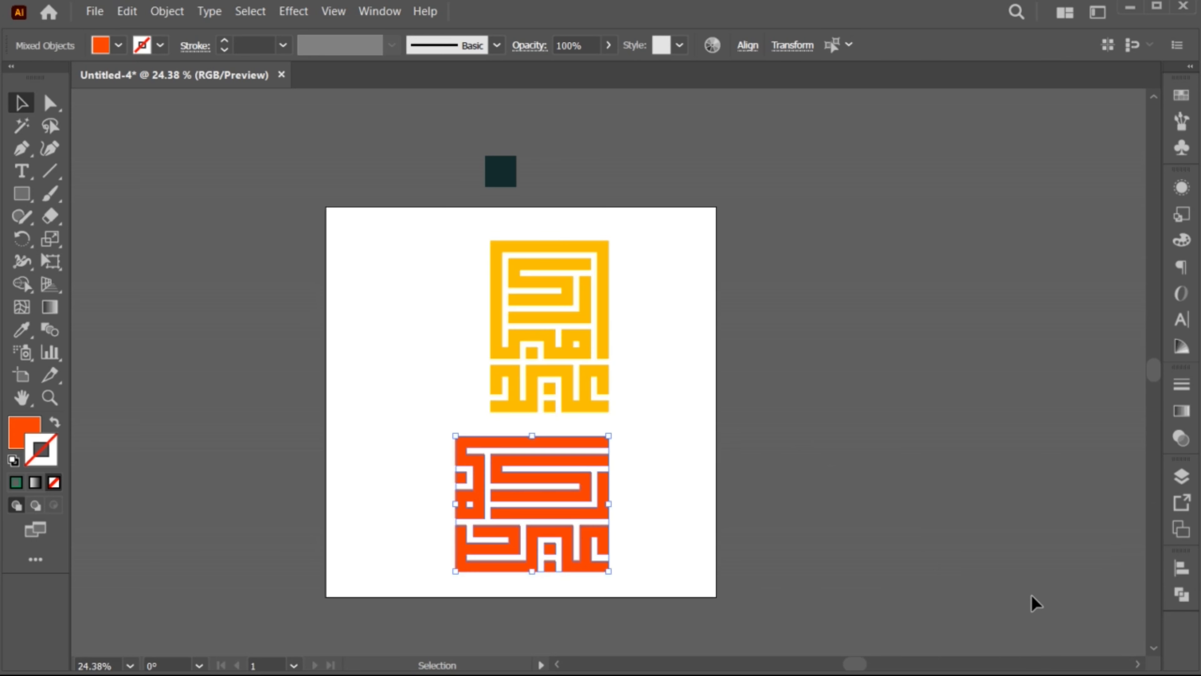
click(1182, 596)
click(962, 596)
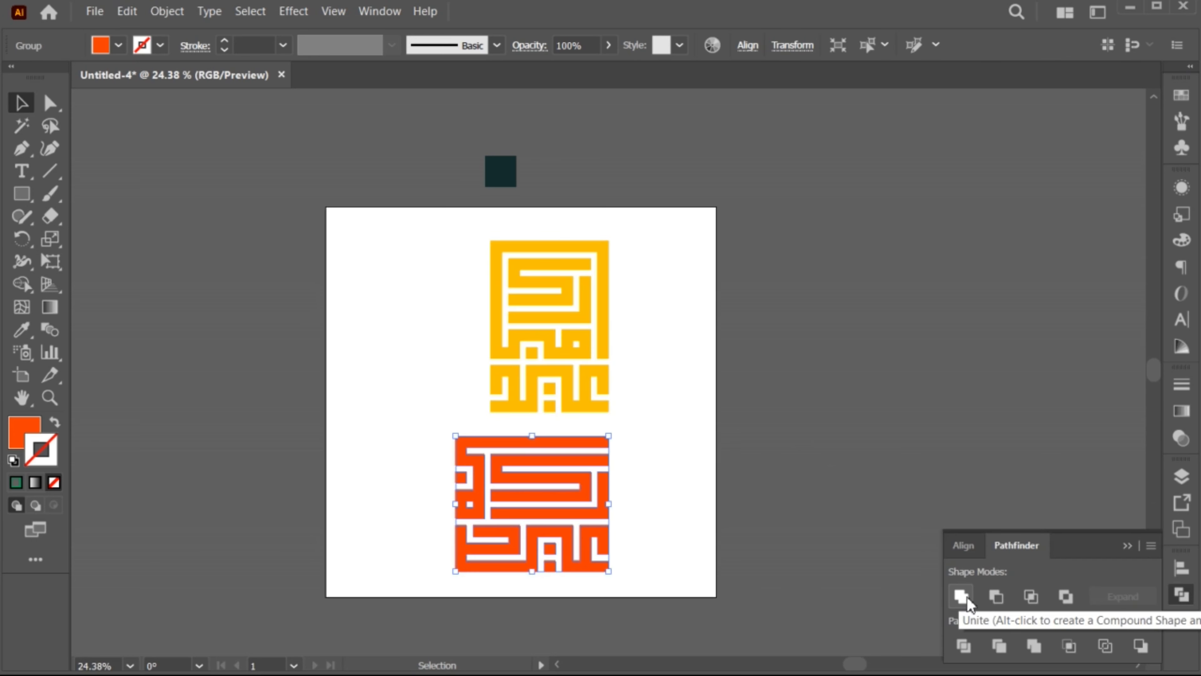
click(1128, 545)
Duplicate the artboard with its artwork, placing the copy to the right of the original
click(966, 536)
drag(716, 544, 646, 510)
click(24, 377)
drag(354, 464, 790, 493)
Delete the yellow lettering from the copied artboard and the orange-red lettering from the original artboard
key(v)
drag(883, 245, 1017, 438)
key(Delete)
click(486, 480)
key(Delete)
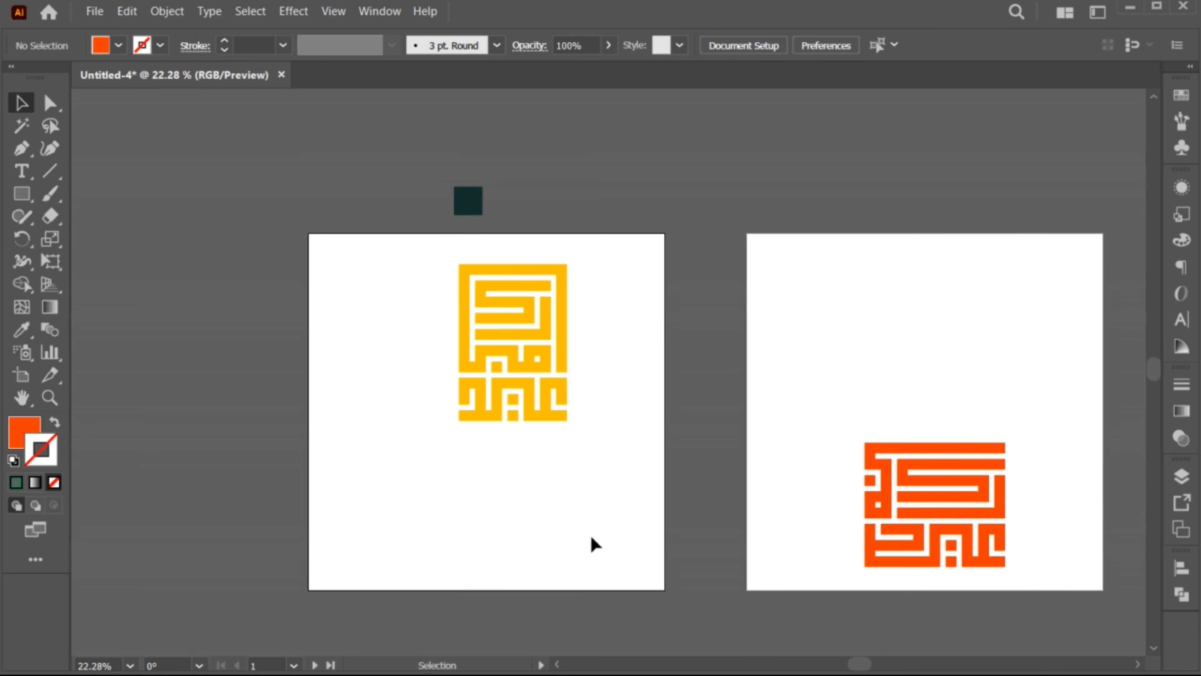
Enlarge the yellow lettering and move it near the centre of the first artboard
key(ctrl+0)
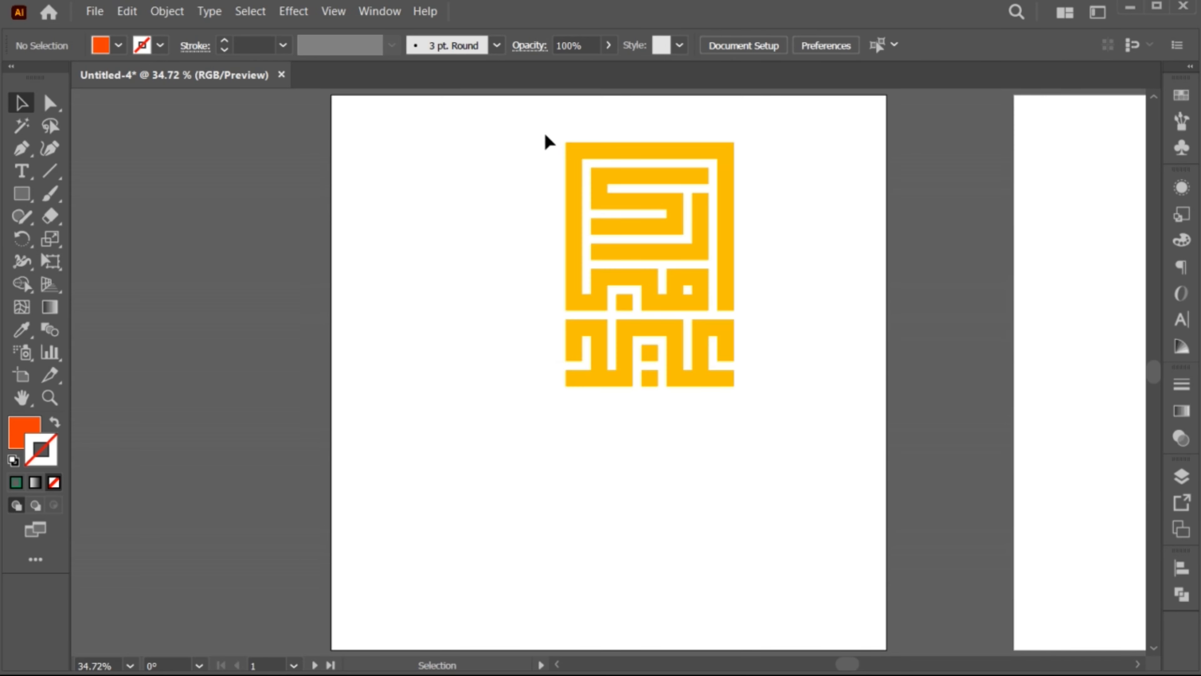
drag(726, 280, 711, 344)
click(733, 322)
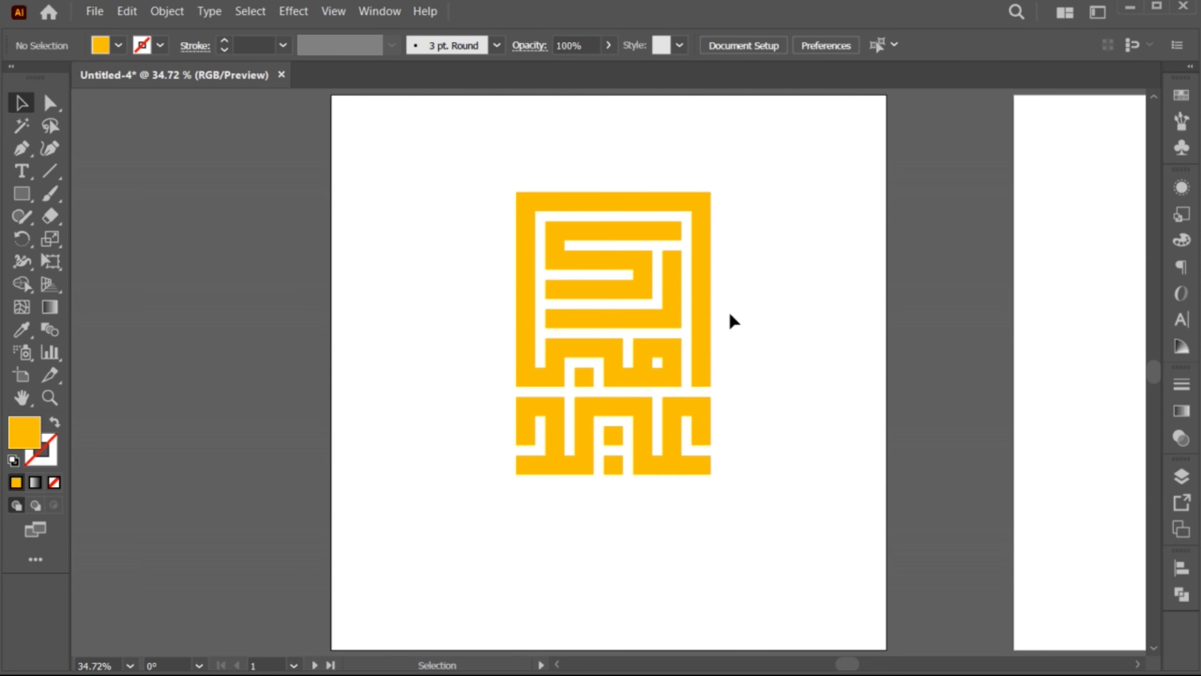
Add the text EID MUBARAK at 72 pt just below the yellow lettering
click(26, 177)
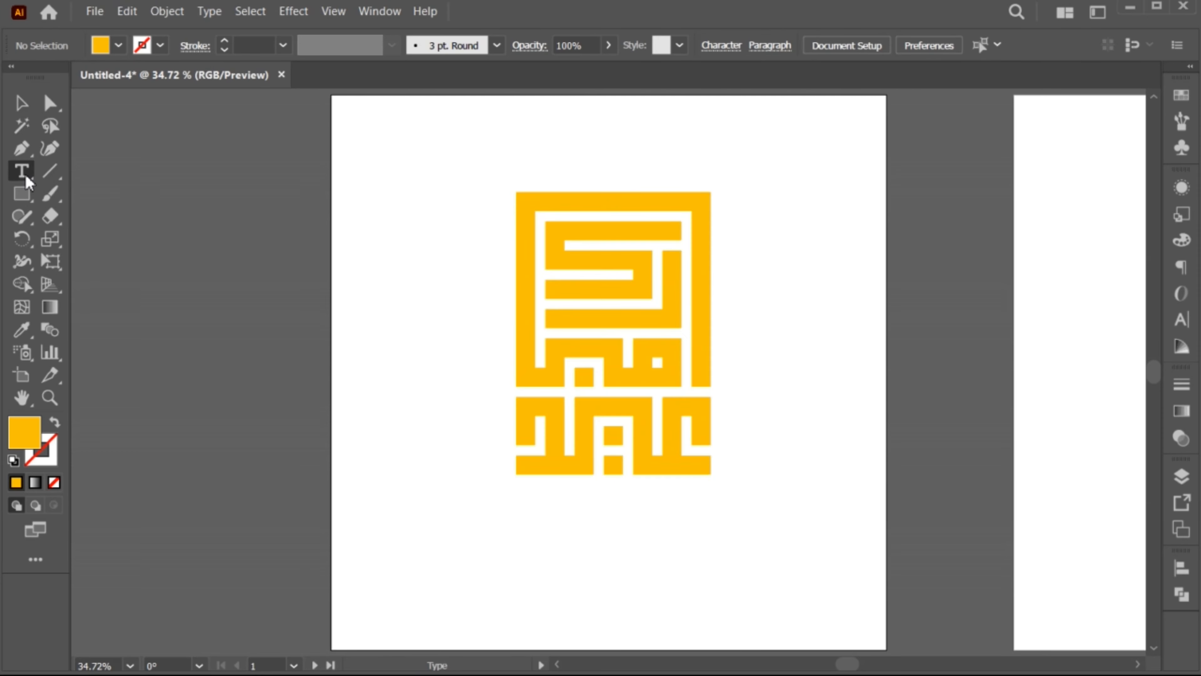
click(511, 519)
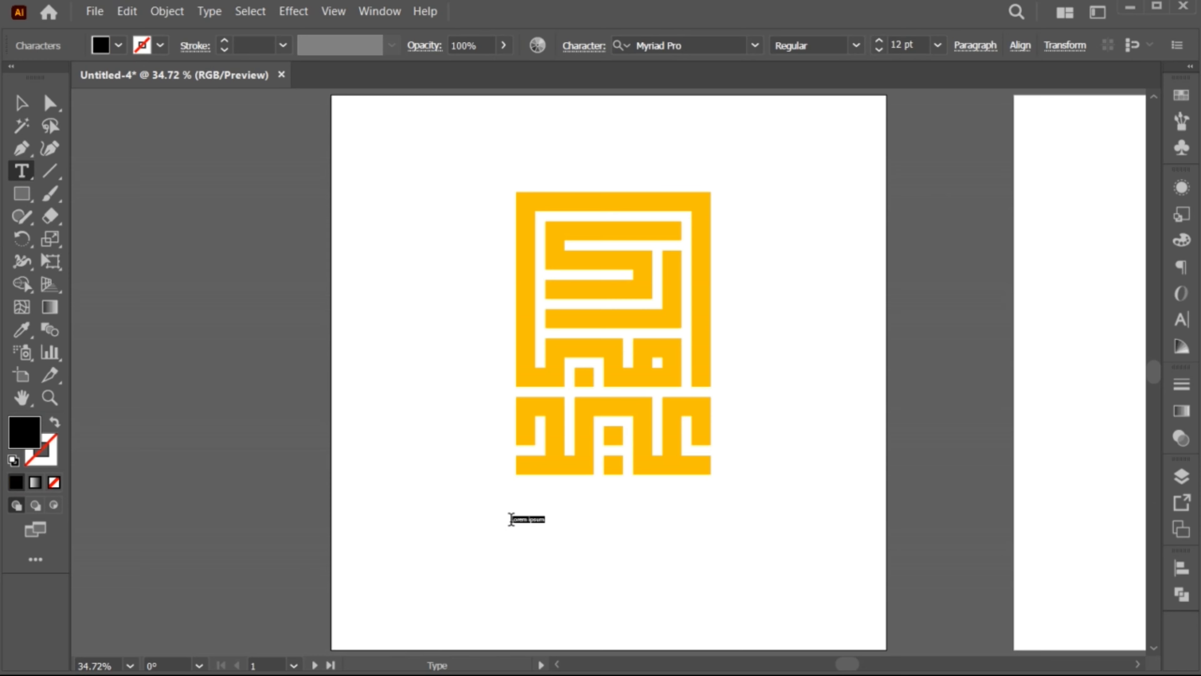
click(937, 45)
click(970, 383)
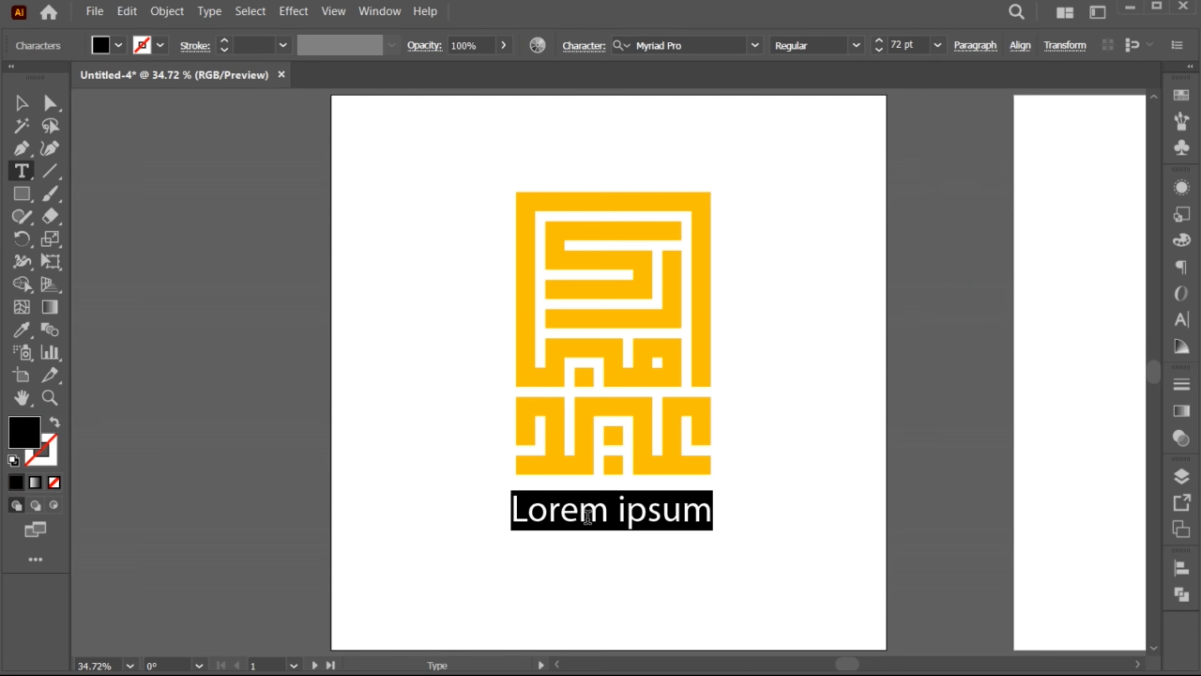
text(EID MUBARAK)
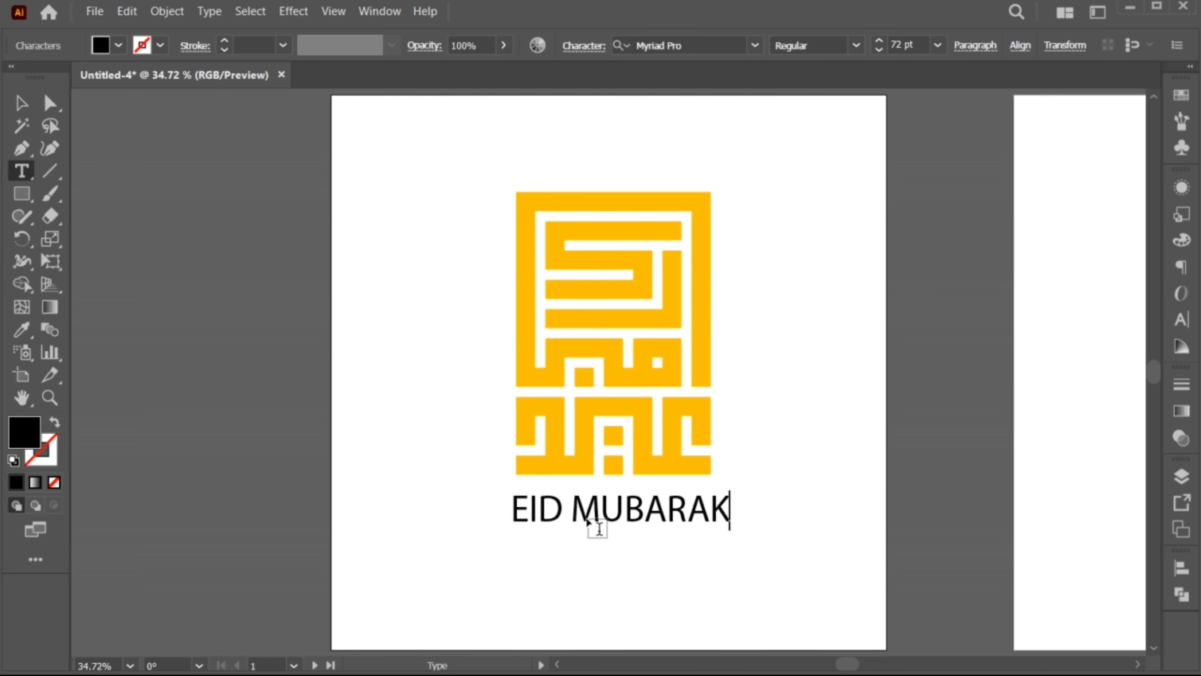
key(Escape)
Set the EID MUBARAK caption in Poppins Medium and scale it down so it is narrower than the lettering
double_click(601, 513)
key(ctrl+a)
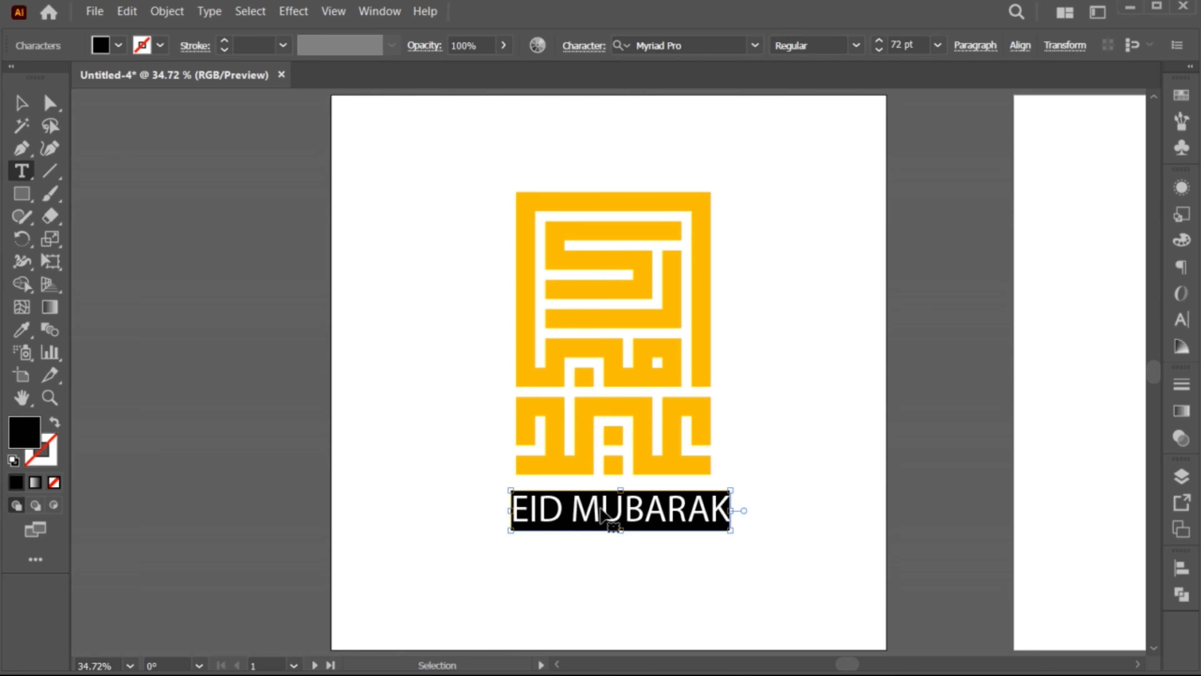
click(714, 43)
text(OPPINS)
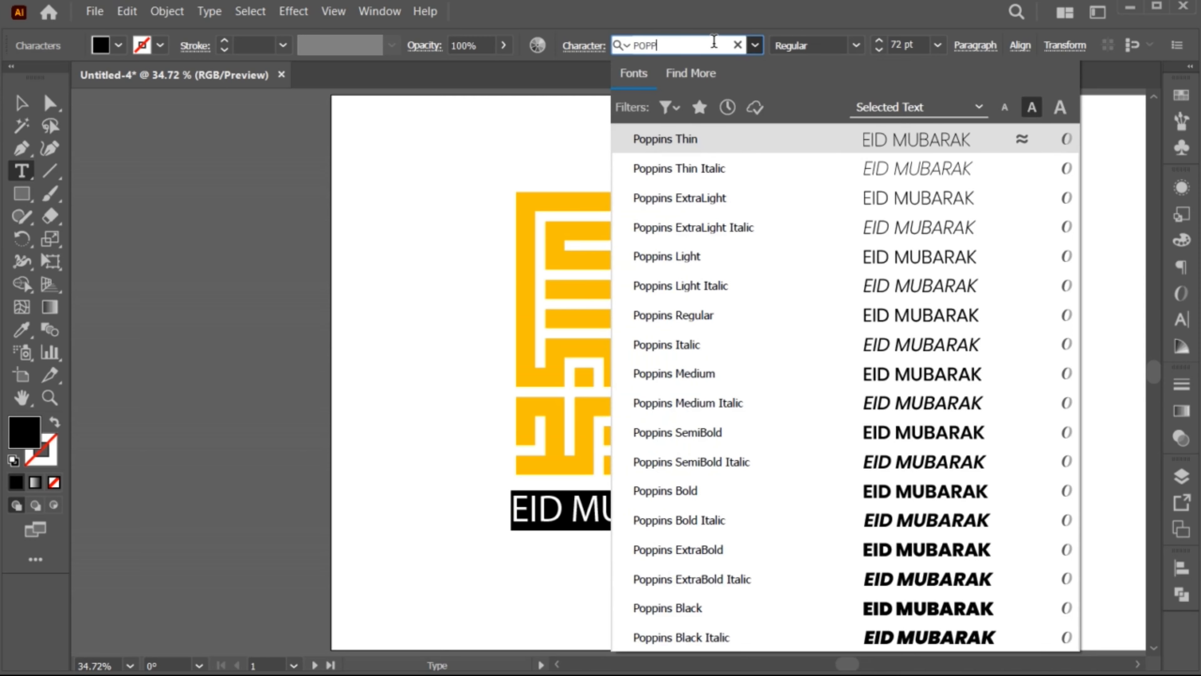
click(738, 373)
key(Escape)
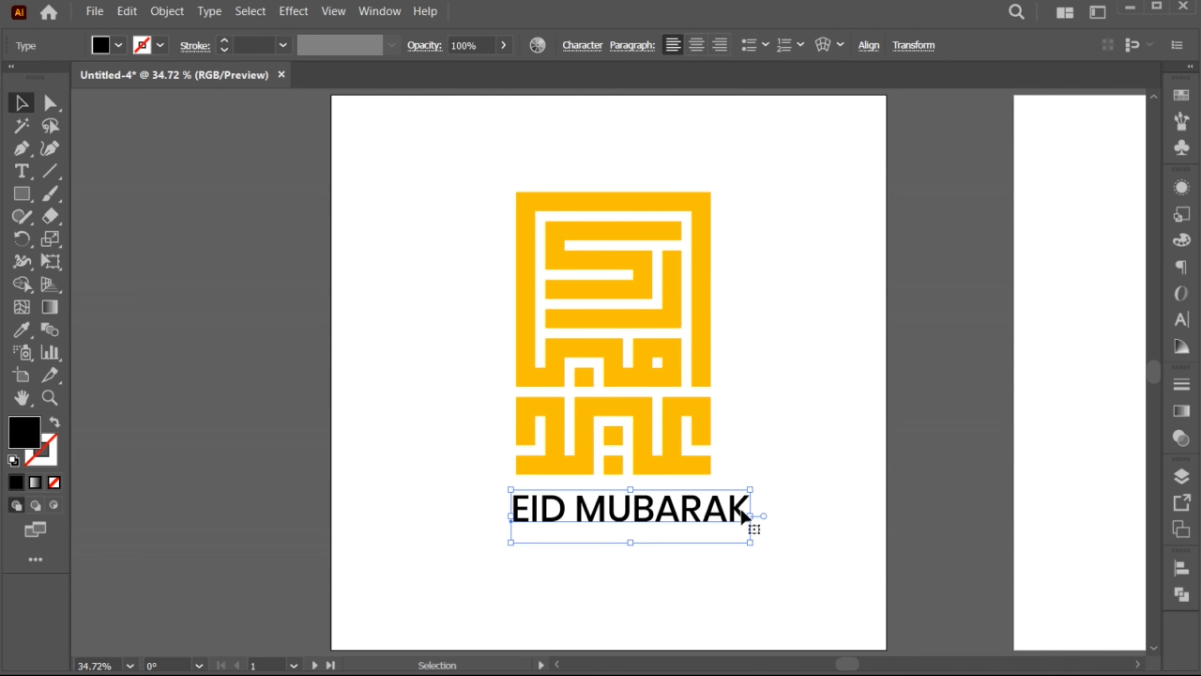
drag(750, 544, 636, 518)
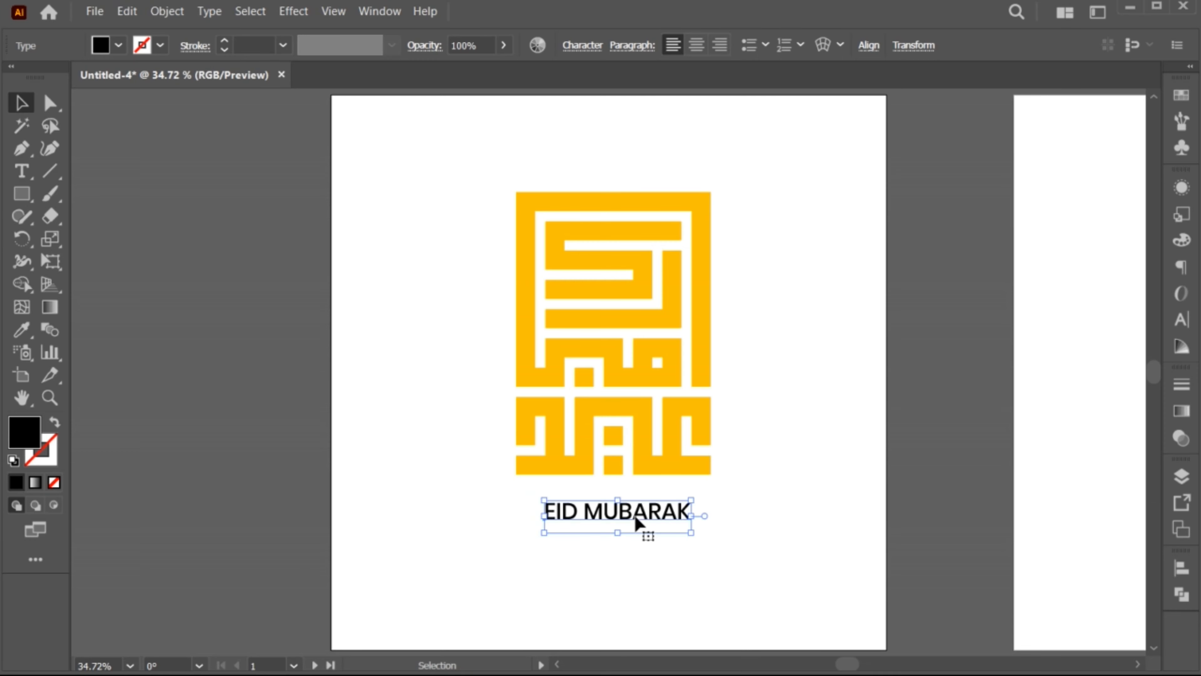
Recolour the yellow lettering with the dark teal sampled from the square above the artboard
click(640, 261)
key(z)
drag(677, 351, 653, 346)
drag(658, 286, 652, 358)
key(i)
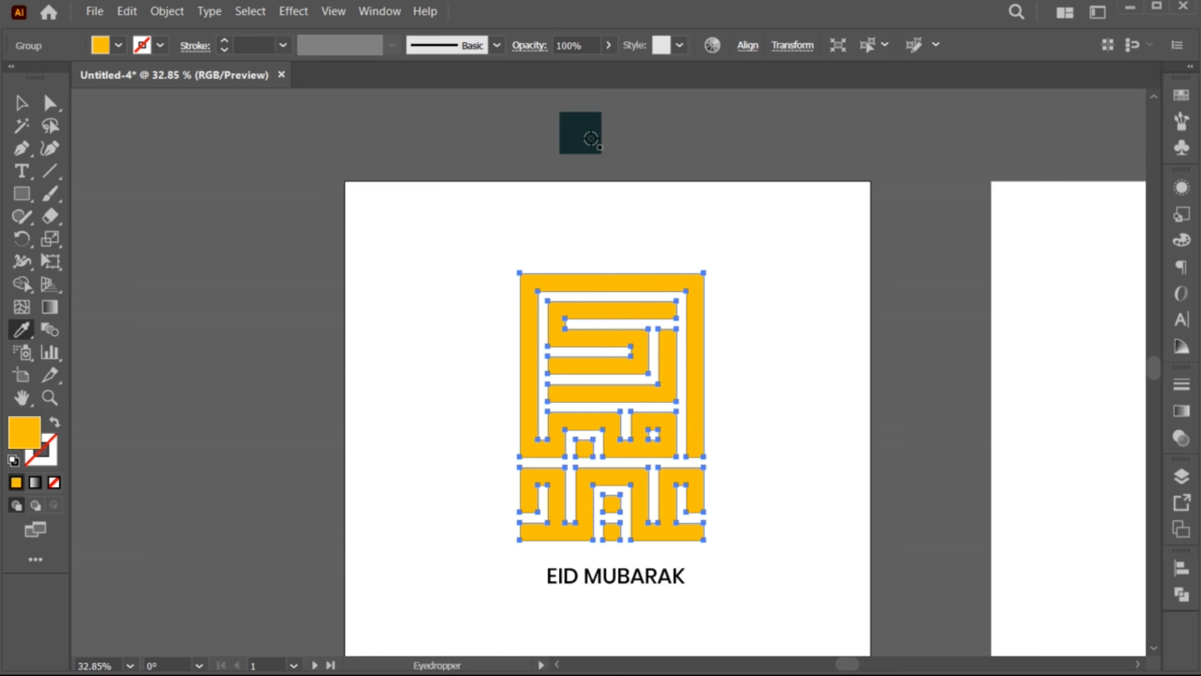
click(587, 134)
key(v)
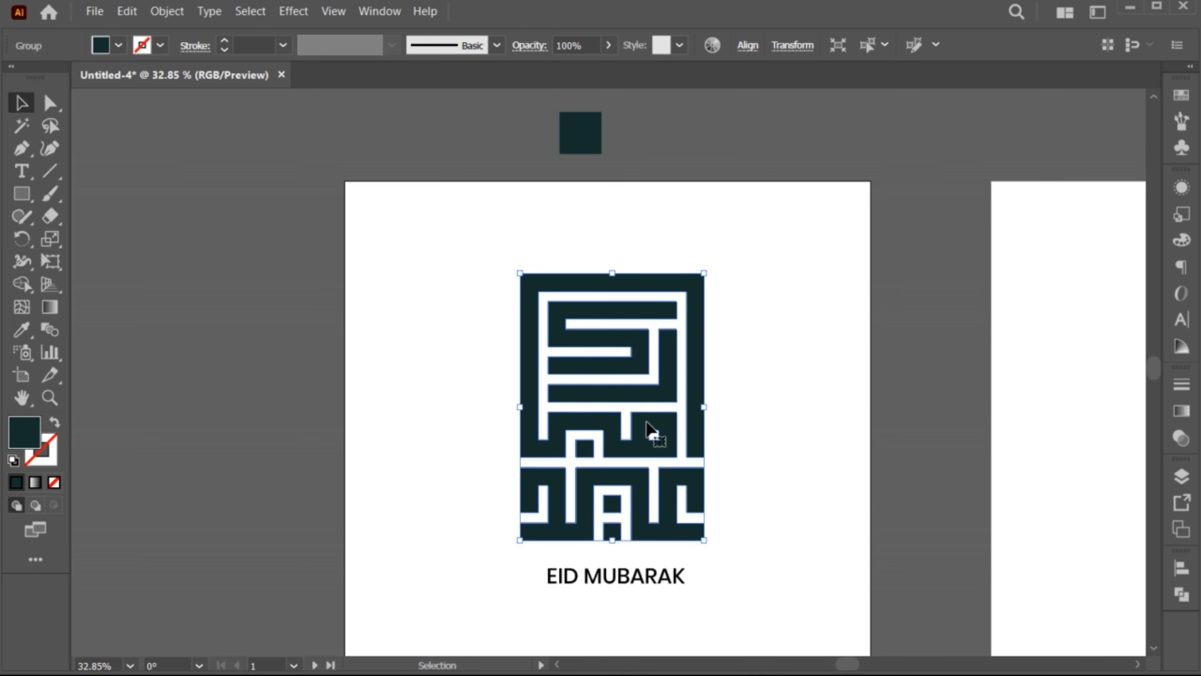
Scale the EID MUBARAK caption down to about 33 pt and move it closer to the lettering
key(z)
drag(628, 513, 671, 525)
drag(660, 531, 658, 487)
key(v)
click(627, 556)
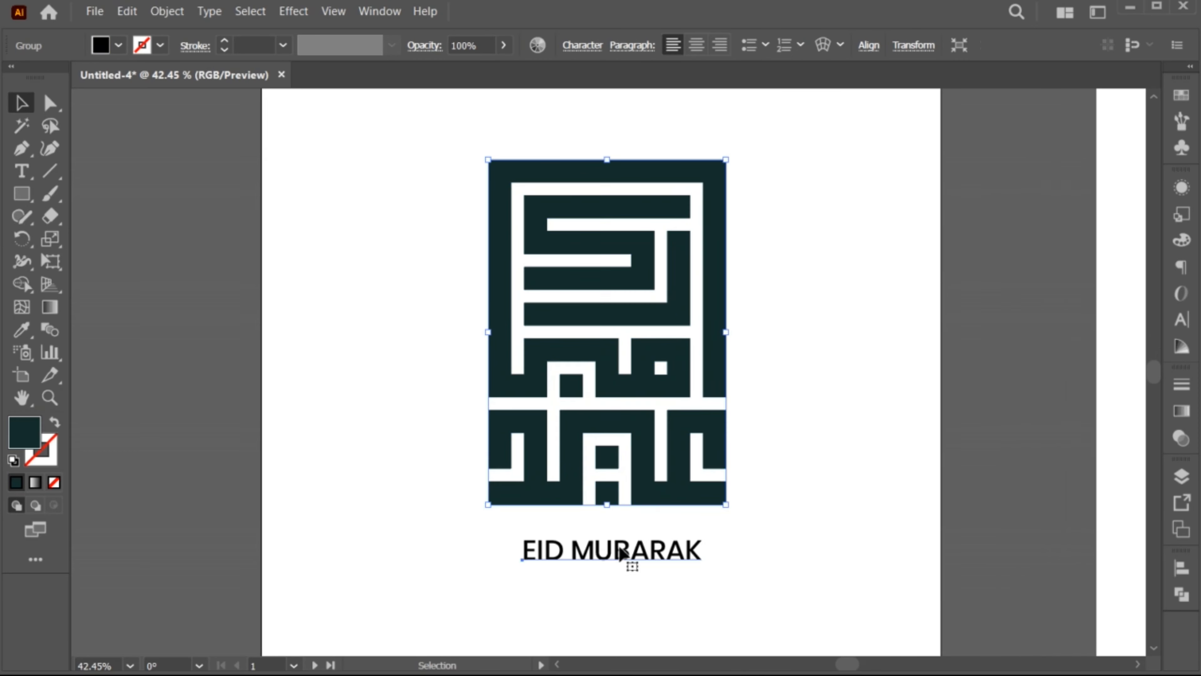
drag(704, 579, 695, 577)
drag(619, 549, 616, 538)
drag(692, 563, 680, 560)
Widen the letter spacing of the EID MUBARAK caption
double_click(557, 540)
drag(548, 539, 671, 540)
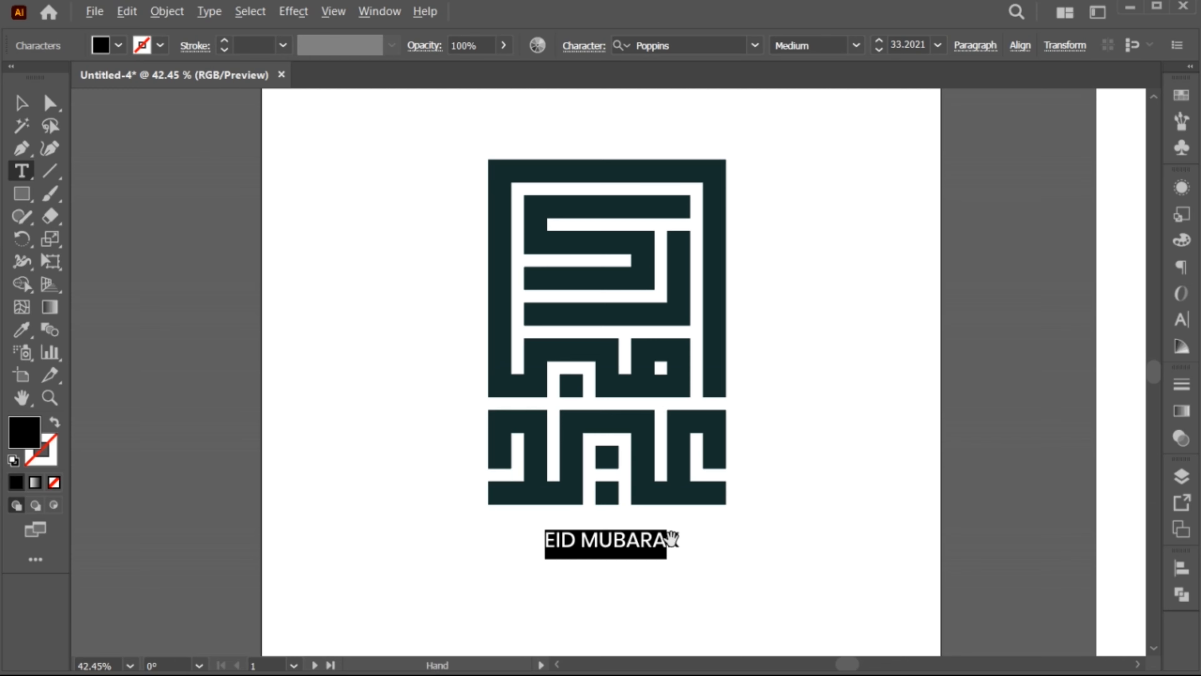
key(alt+Right)
key(alt+Right)
key(alt+Right)
key(alt+Right)
key(alt+Right)
key(alt+Right)
key(alt+Right)
key(alt+Right)
key(Escape)
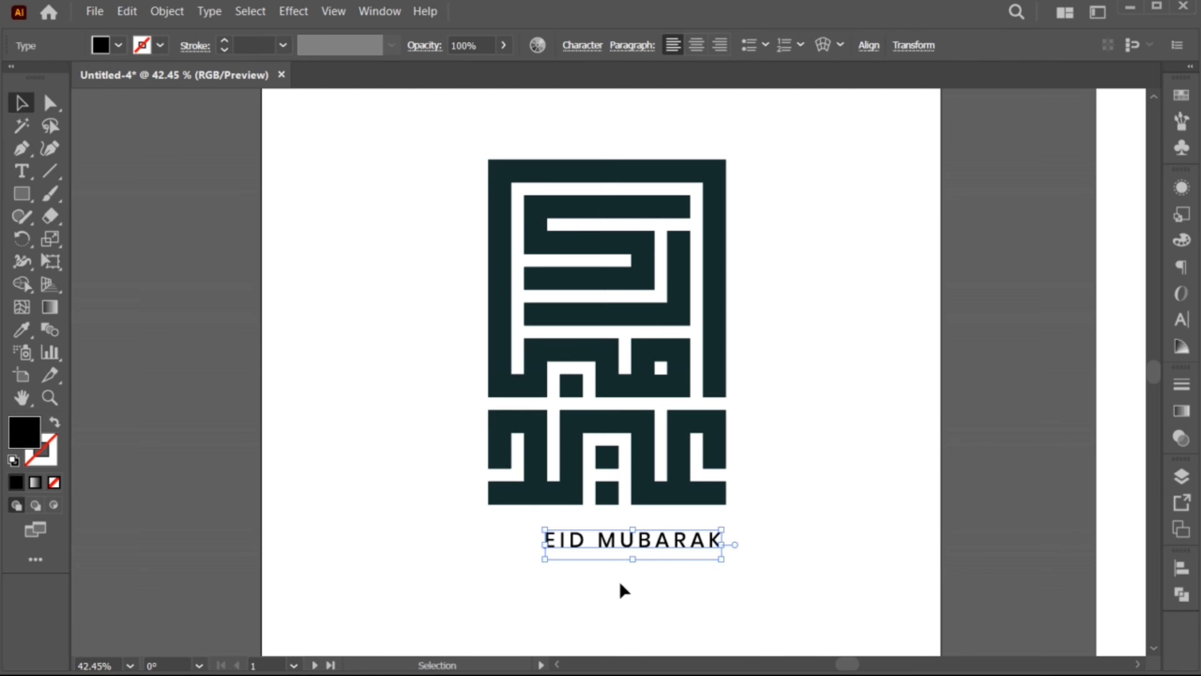
Centre the caption horizontally with the lettering and move it slightly up towards the lettering
shift+click(652, 455)
click(647, 51)
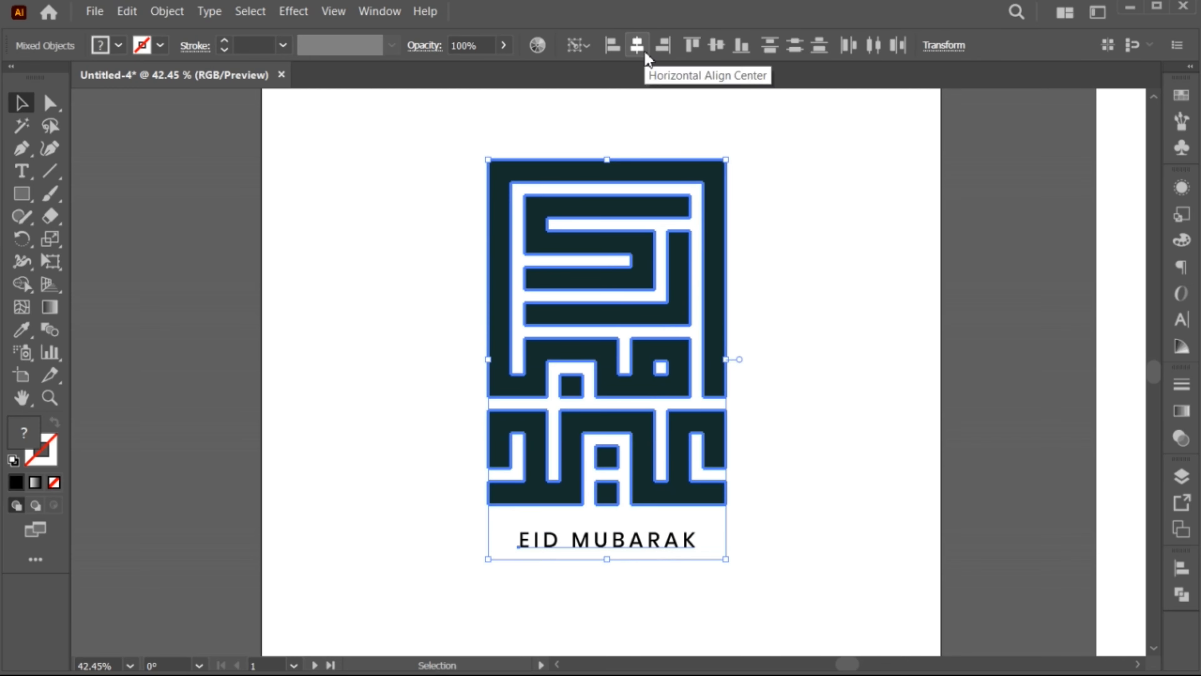
click(613, 604)
drag(587, 552, 587, 542)
click(586, 537)
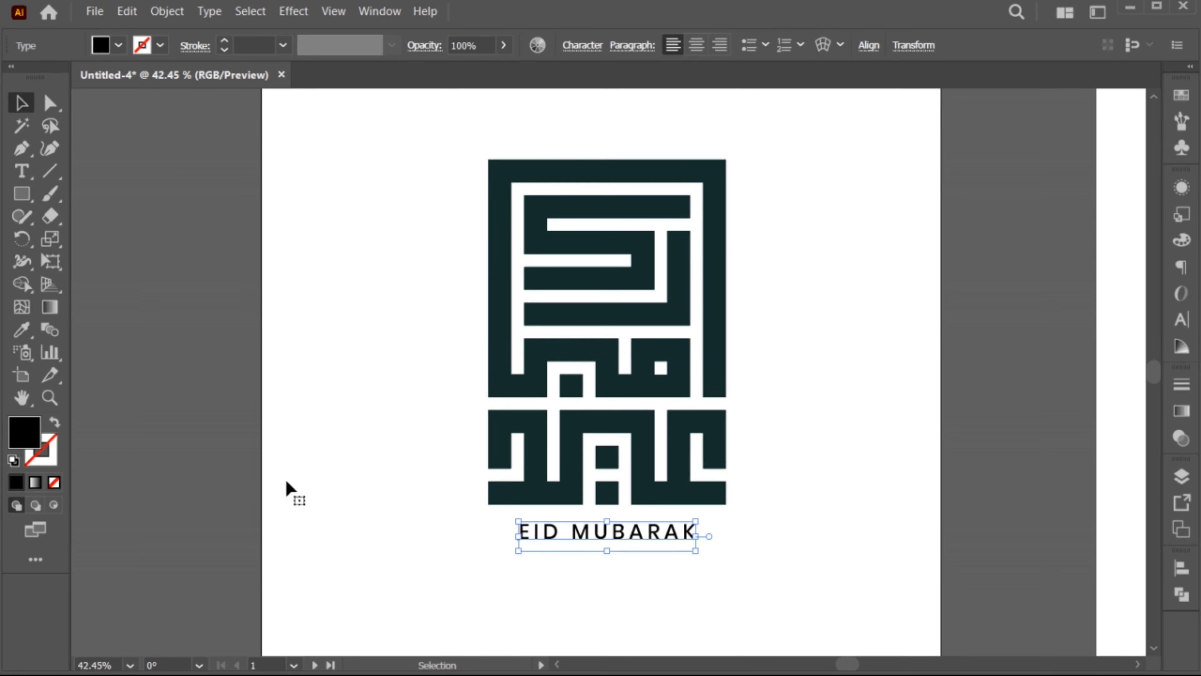
Set the caption's fill colour to orange ff9100
double_click(25, 431)
text(ffbc00)
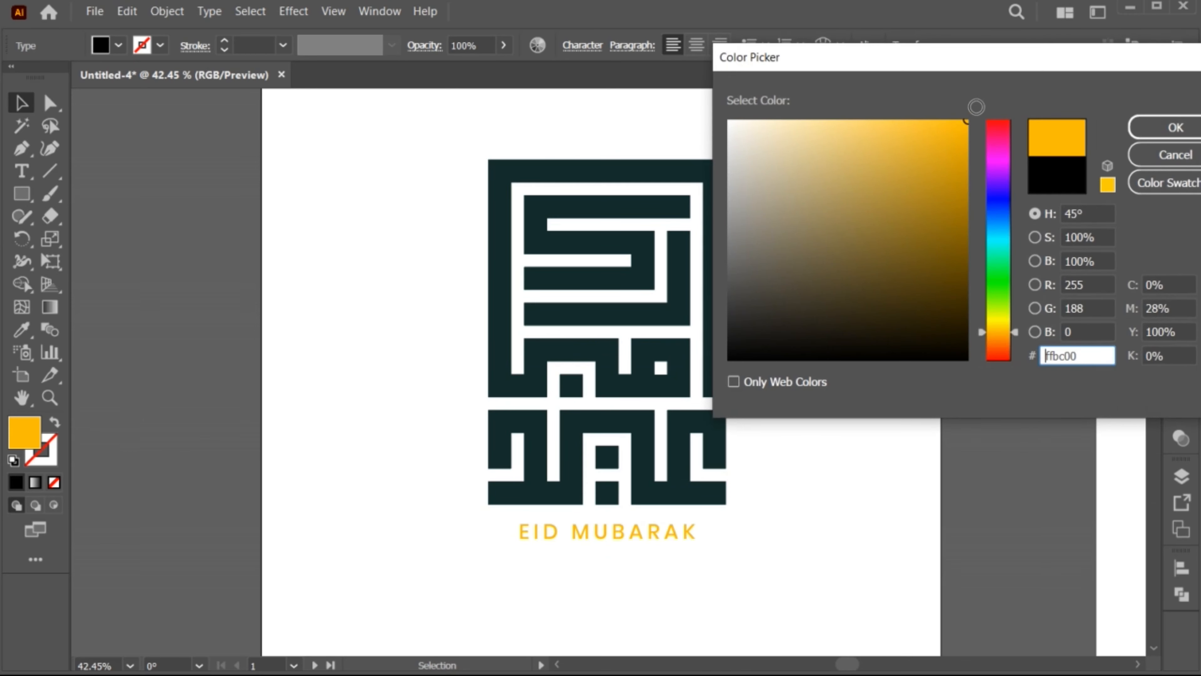
drag(983, 334, 983, 340)
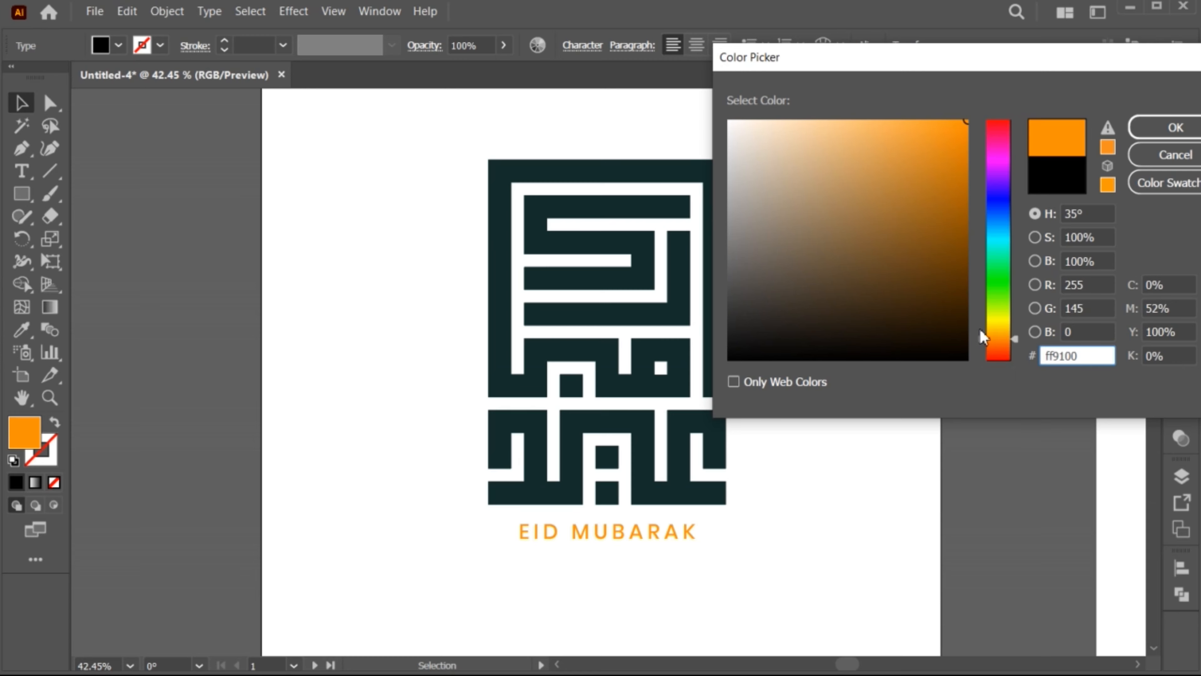
click(1168, 127)
click(679, 582)
Select all the artwork, including the dark teal lettering and its caption
key(z)
key(ctrl+a)
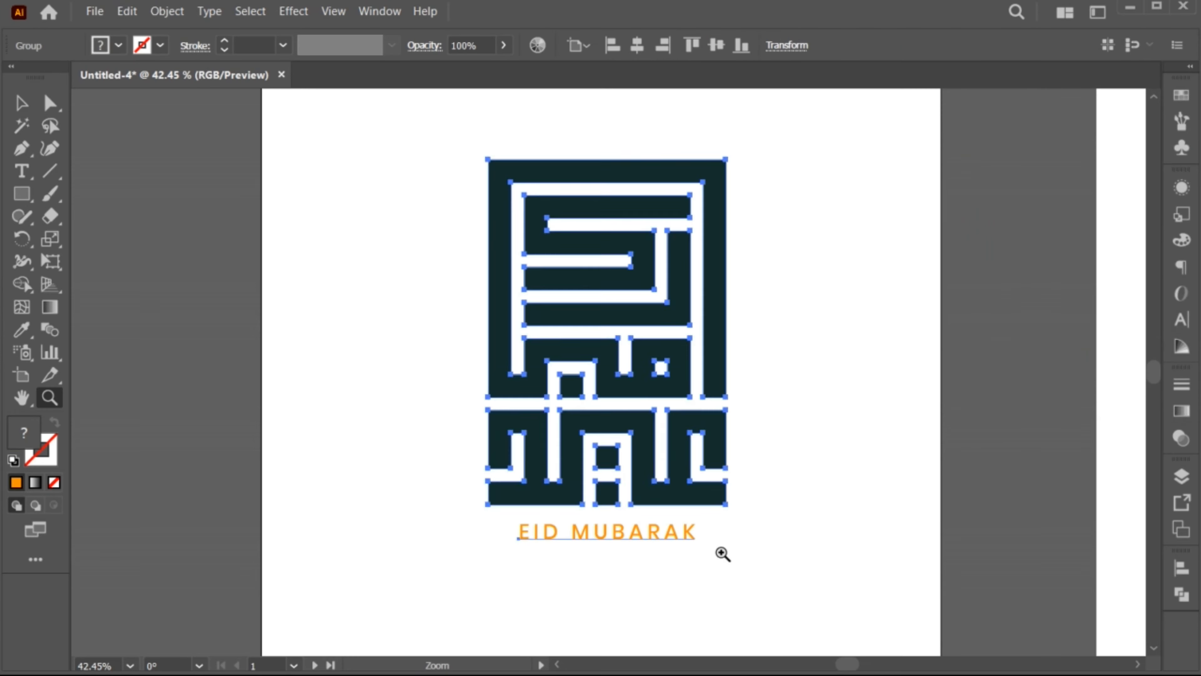